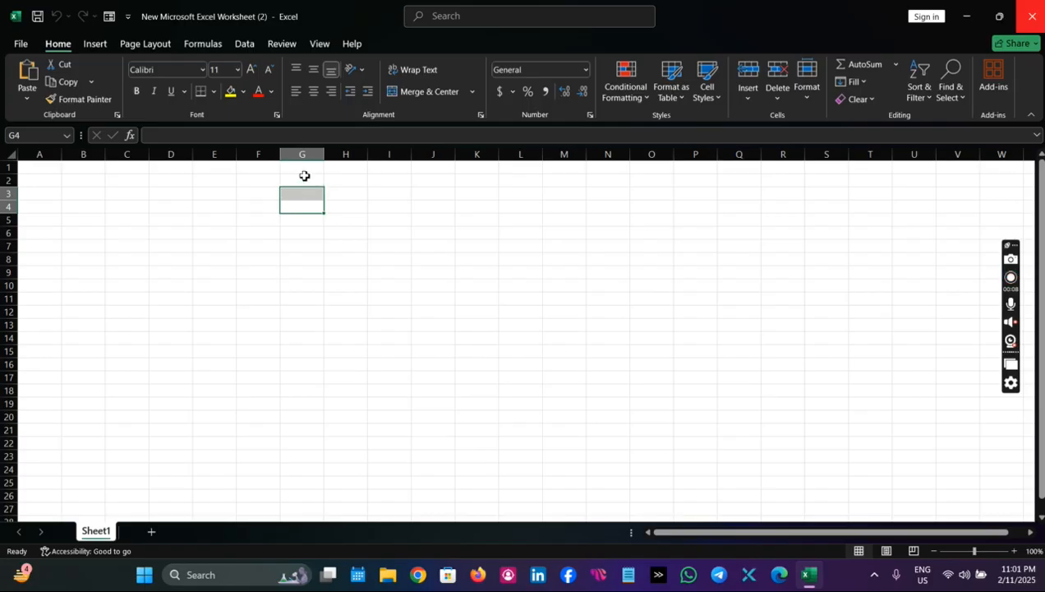
# Step: Enter the numbers 5, 25, 5, 362, 1 and 21 down cells H4 to H9
pyautogui.write('5')
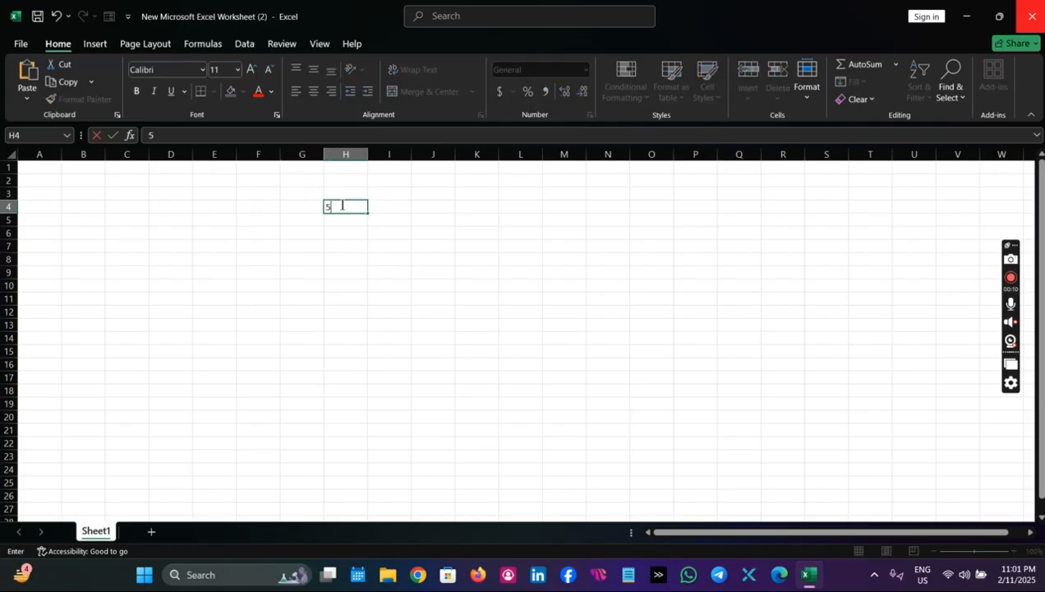
pyautogui.press('Return')
pyautogui.write('25')
pyautogui.press('Return')
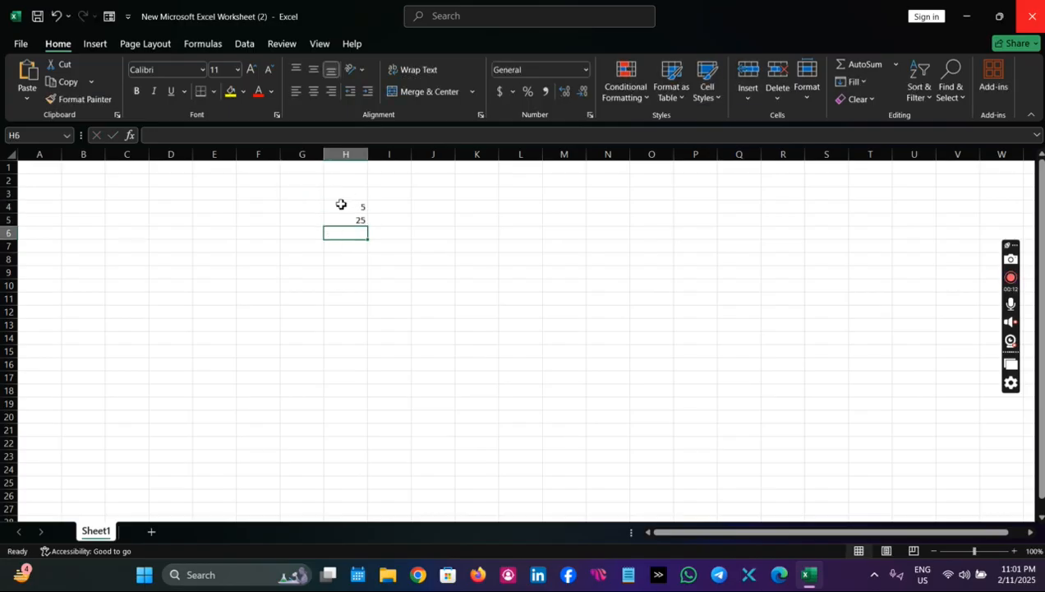
pyautogui.write('5')
pyautogui.press('Return')
pyautogui.write('362')
pyautogui.press('Return')
pyautogui.write('1')
pyautogui.press('Return')
pyautogui.write('21')
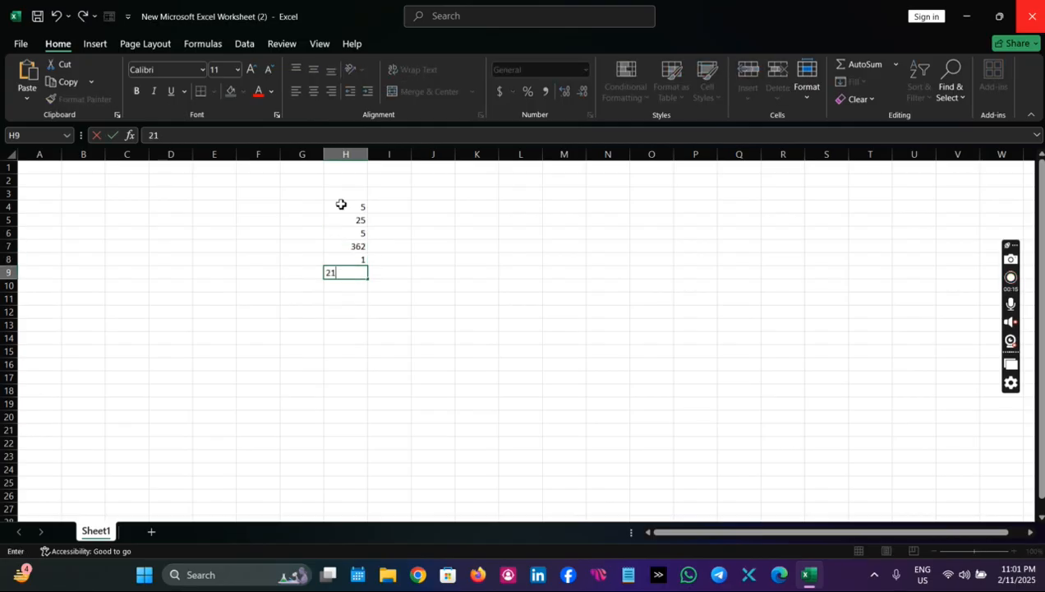
pyautogui.press('Return')
# Step: Center the numbers in cells H4 to H9 horizontally
pyautogui.moveTo(340, 204); pyautogui.dragTo(353, 277)
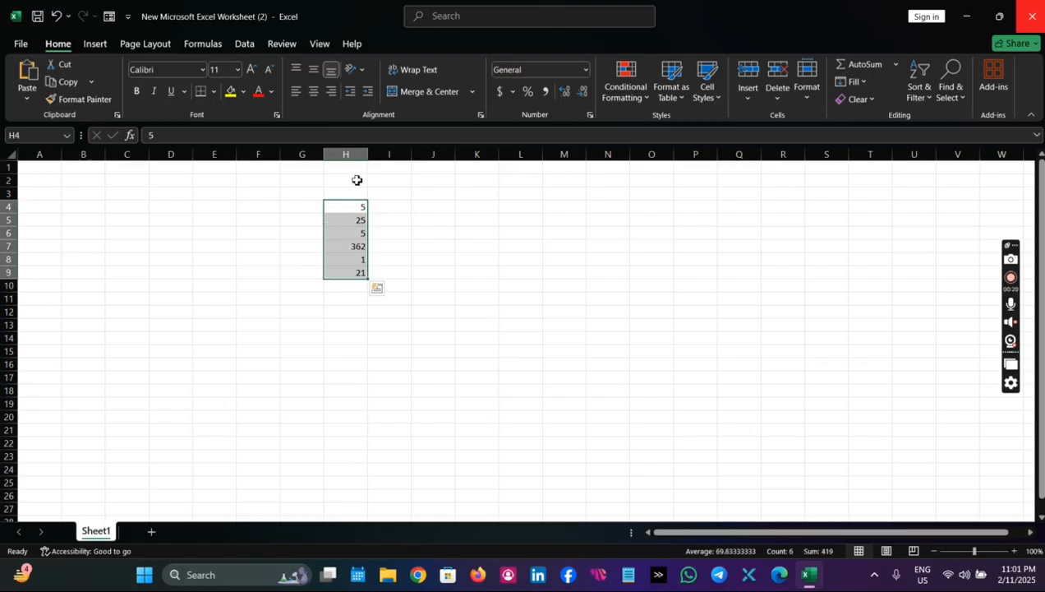
pyautogui.click(314, 92)
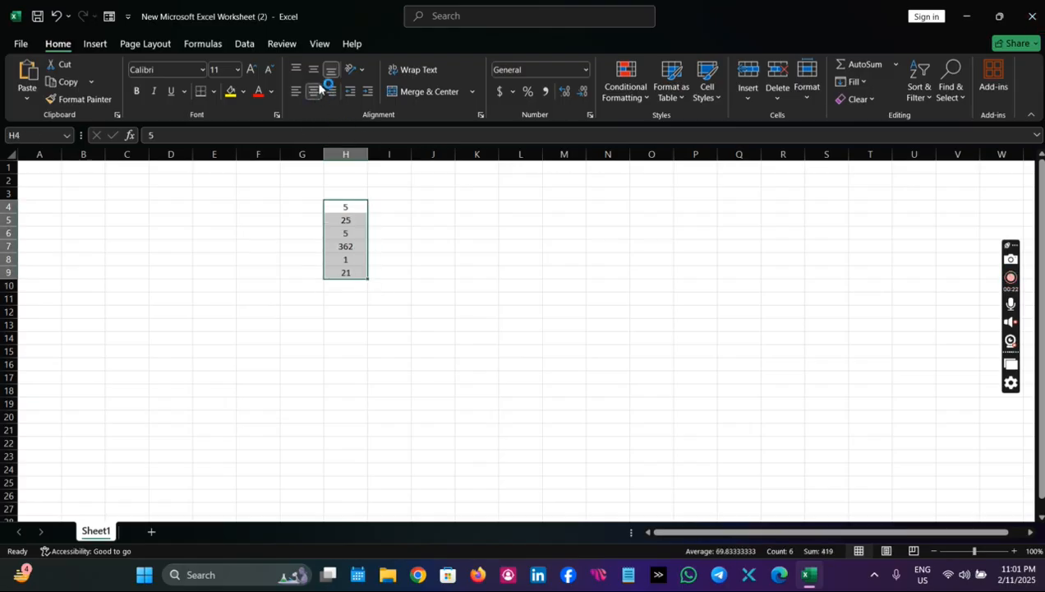
pyautogui.moveTo(600, 289); pyautogui.dragTo(604, 299)
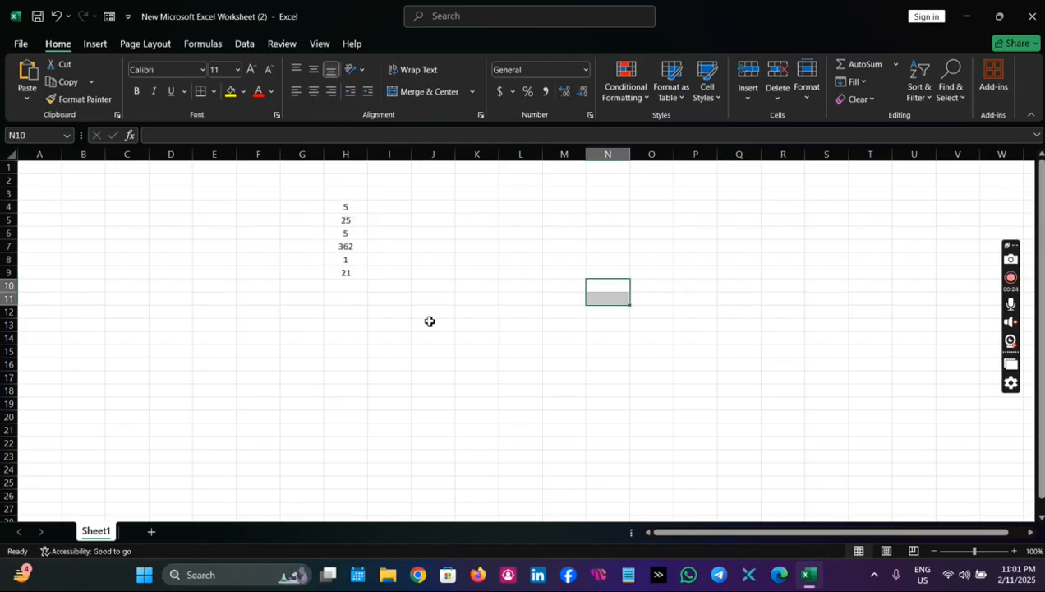
# Step: Enter the formula =SUM(H4+H5+H6+H7+H8+H9) in cell H10, picking each number cell as a reference
pyautogui.click(357, 285)
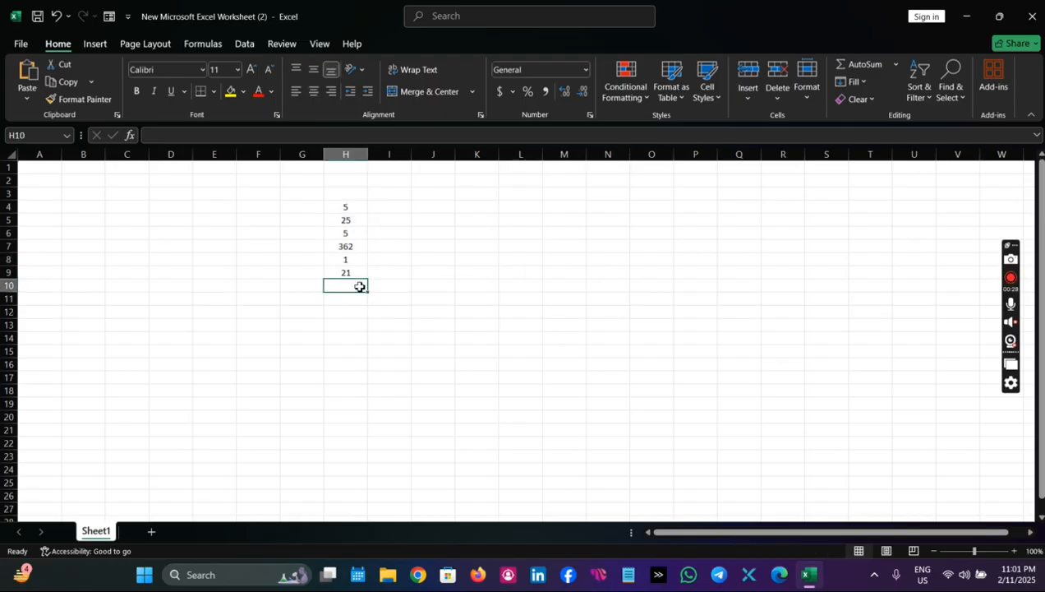
pyautogui.write('=')
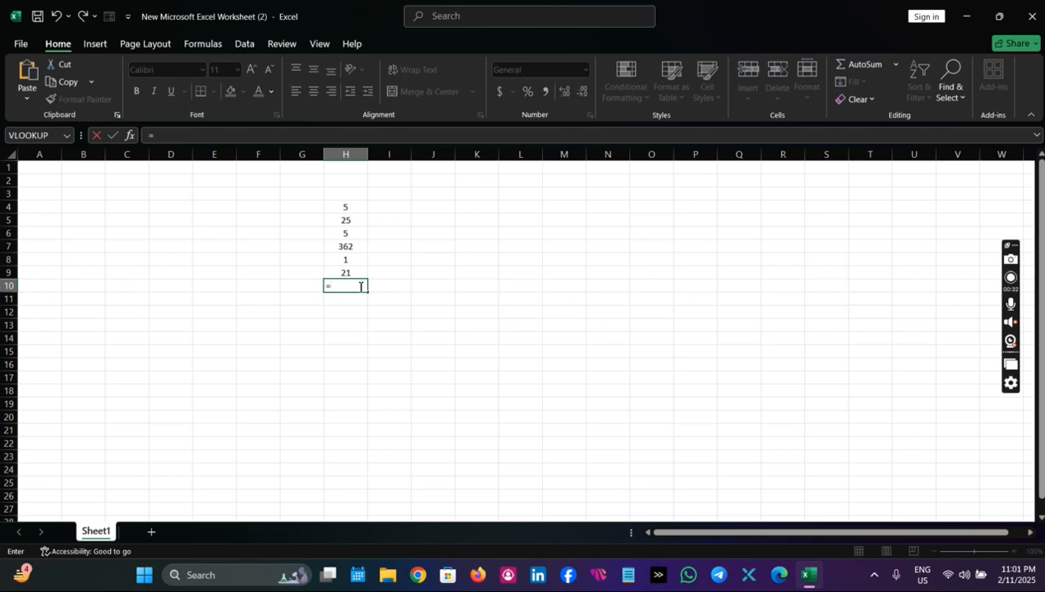
pyautogui.write('s')
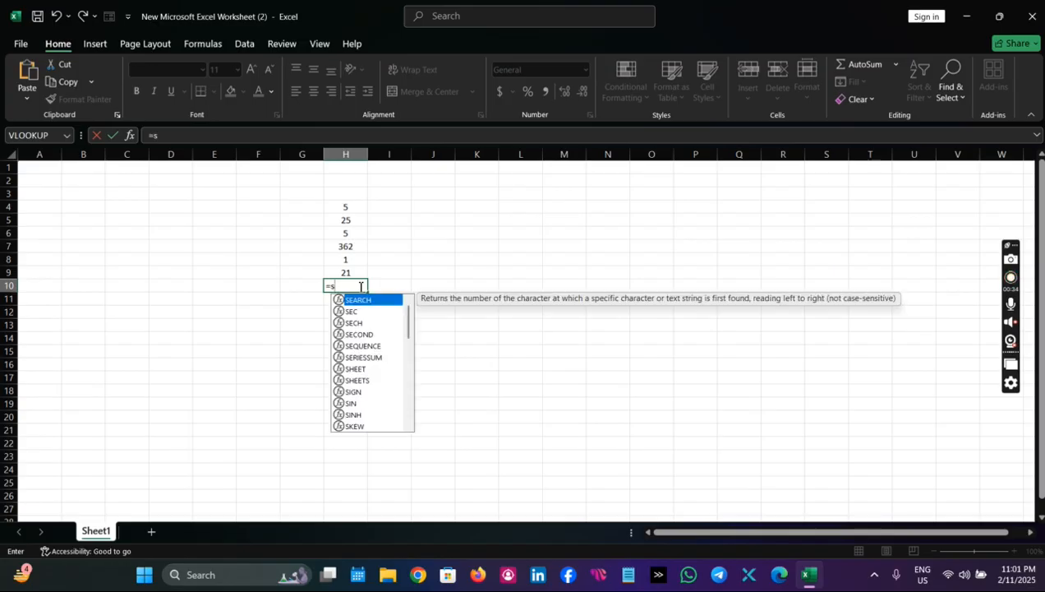
pyautogui.write('um')
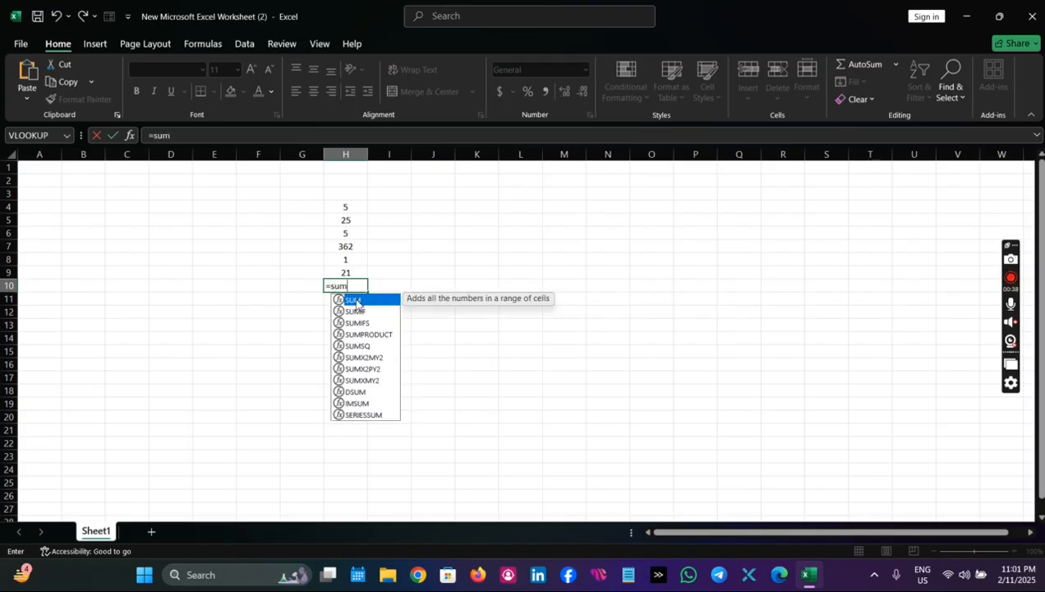
pyautogui.doubleClick(357, 301)
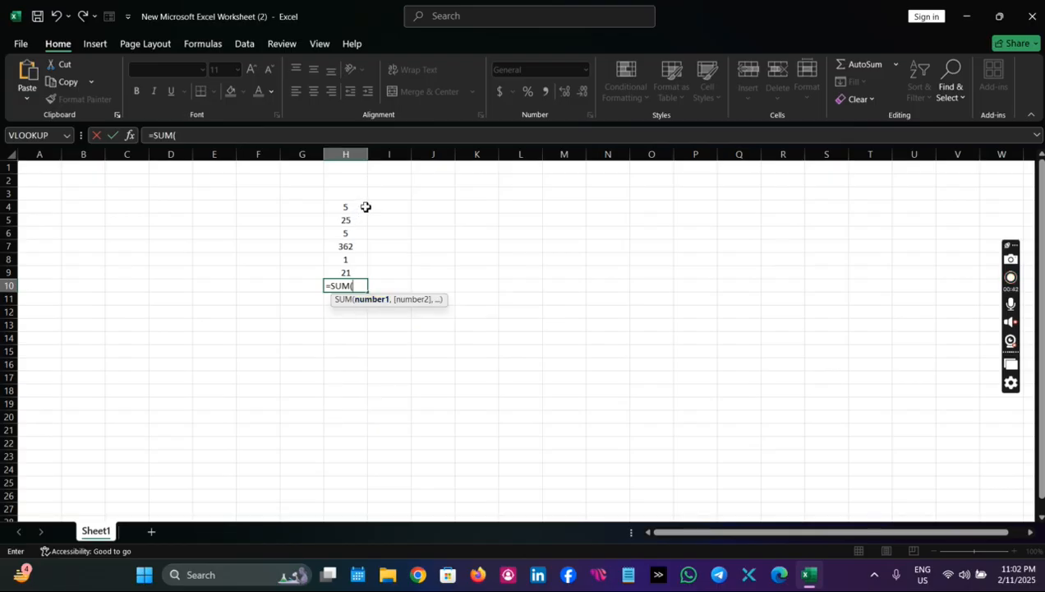
pyautogui.click(339, 210)
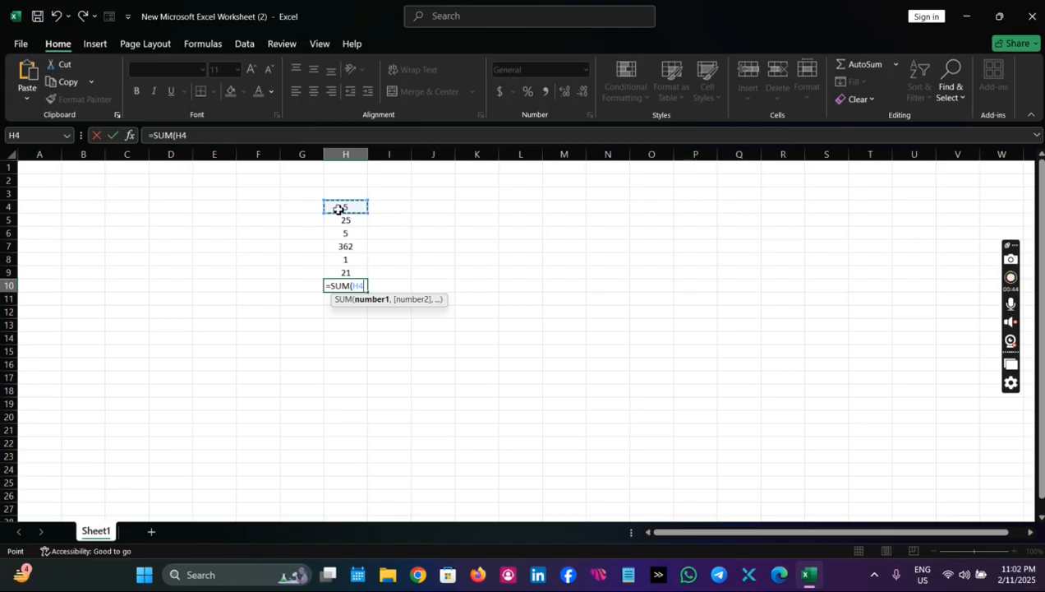
pyautogui.write('+')
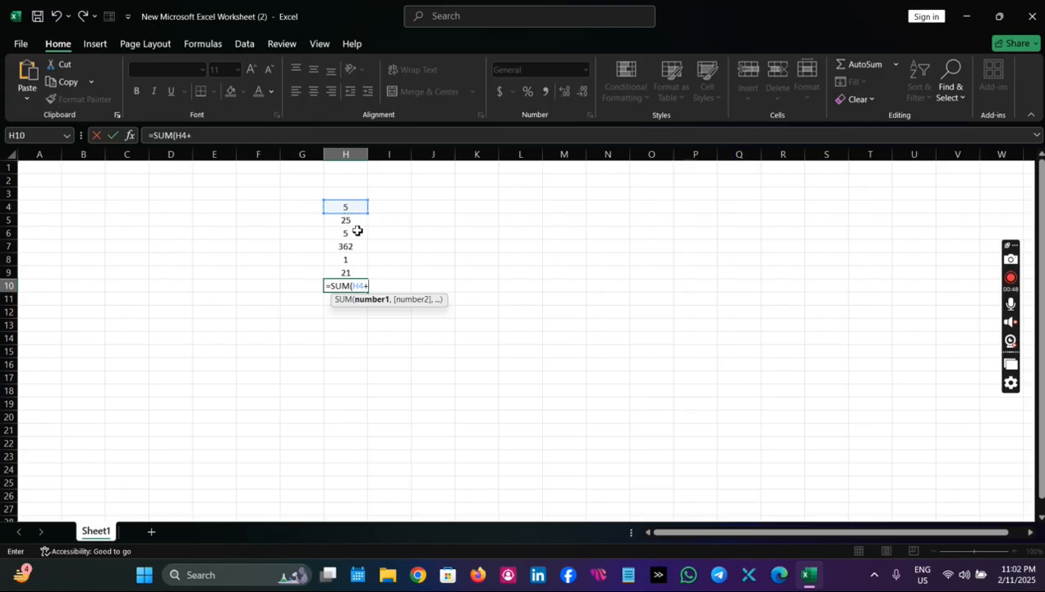
pyautogui.click(355, 220)
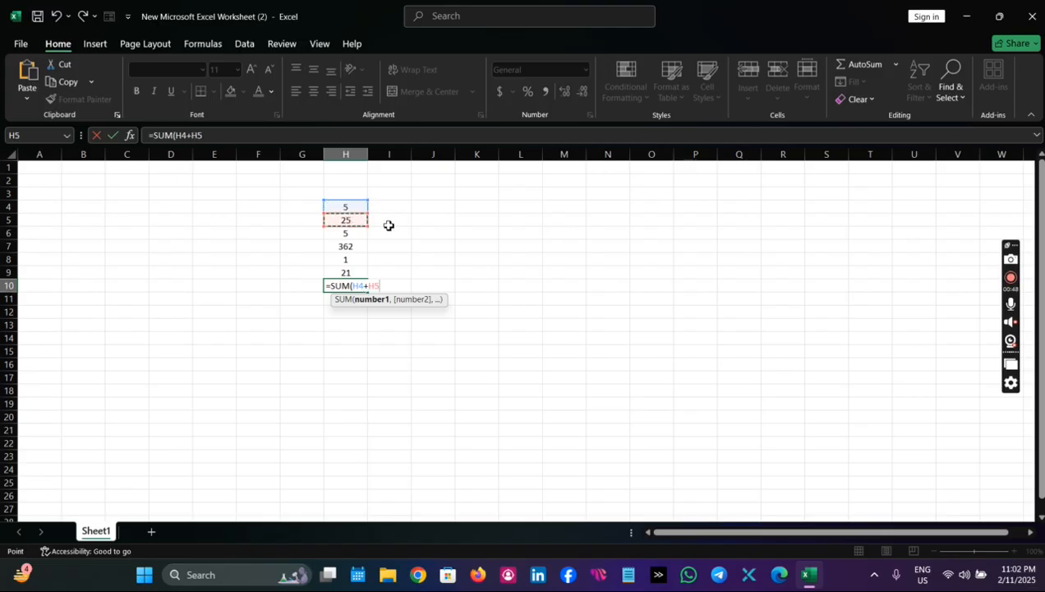
pyautogui.write('+')
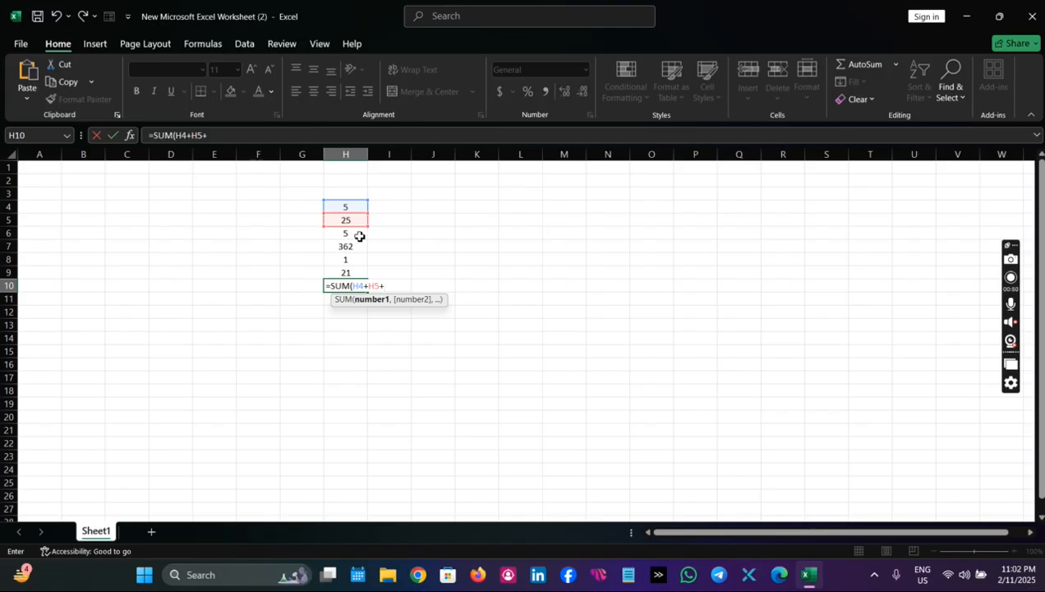
pyautogui.click(359, 235)
pyautogui.write('+')
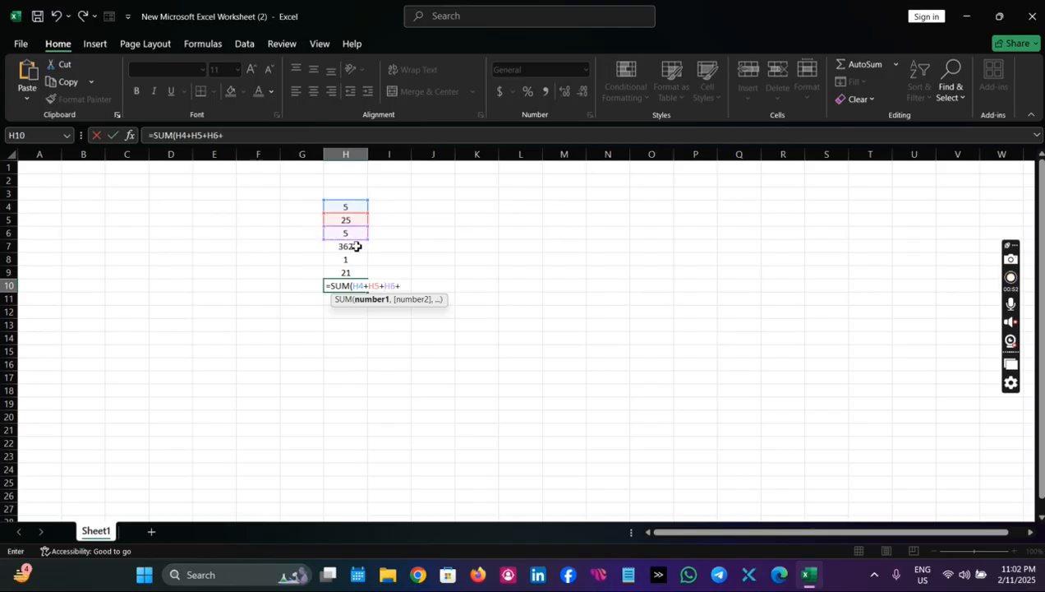
pyautogui.click(353, 246)
pyautogui.write('+')
pyautogui.click(361, 261)
pyautogui.write('+')
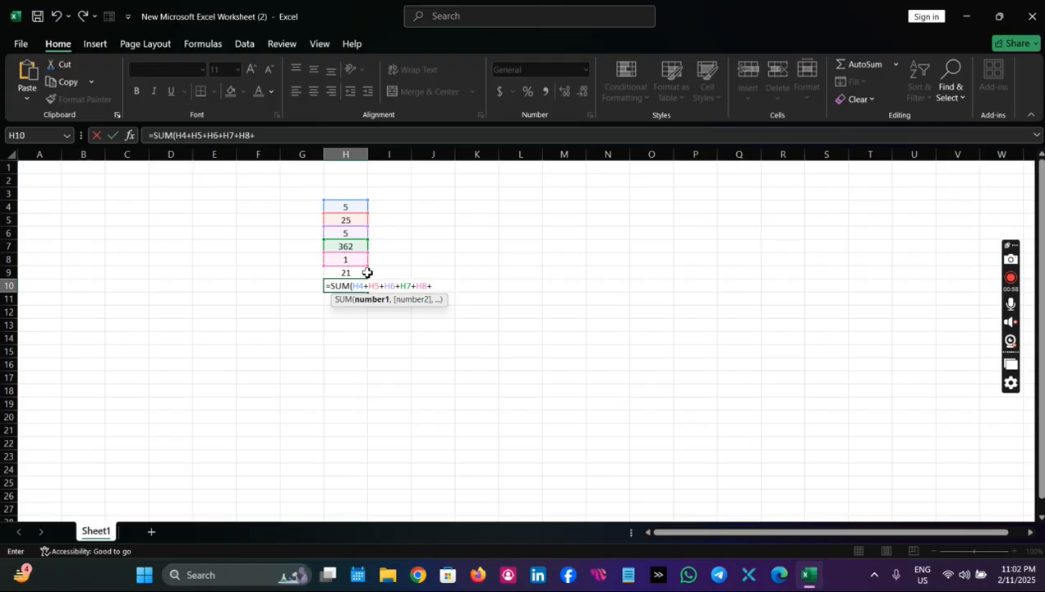
pyautogui.click(358, 272)
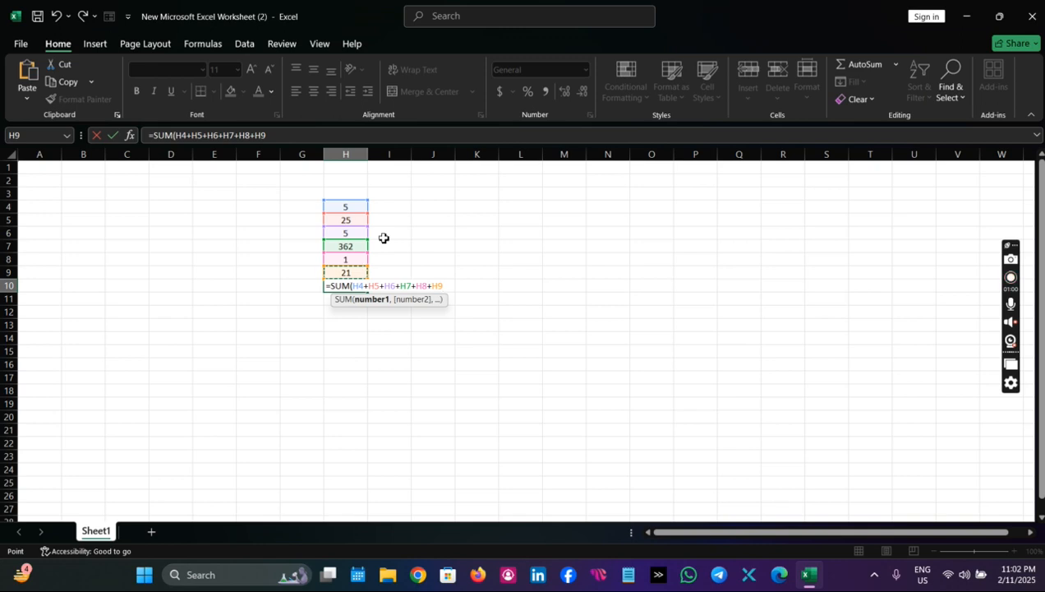
pyautogui.press('Return')
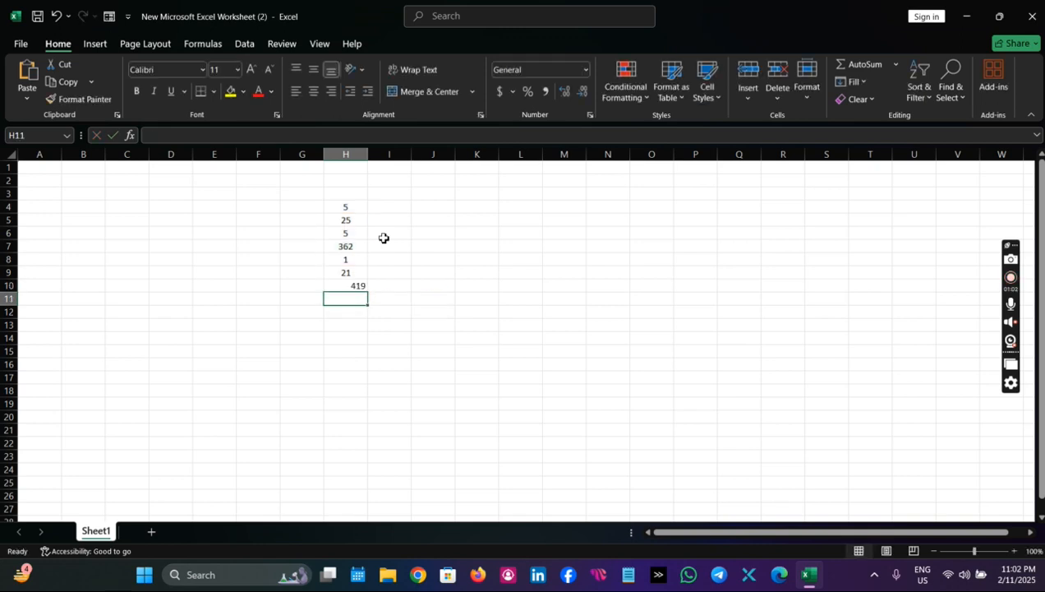
# Step: Clear the SUM formula with individually added references from cell H10
pyautogui.click(352, 289)
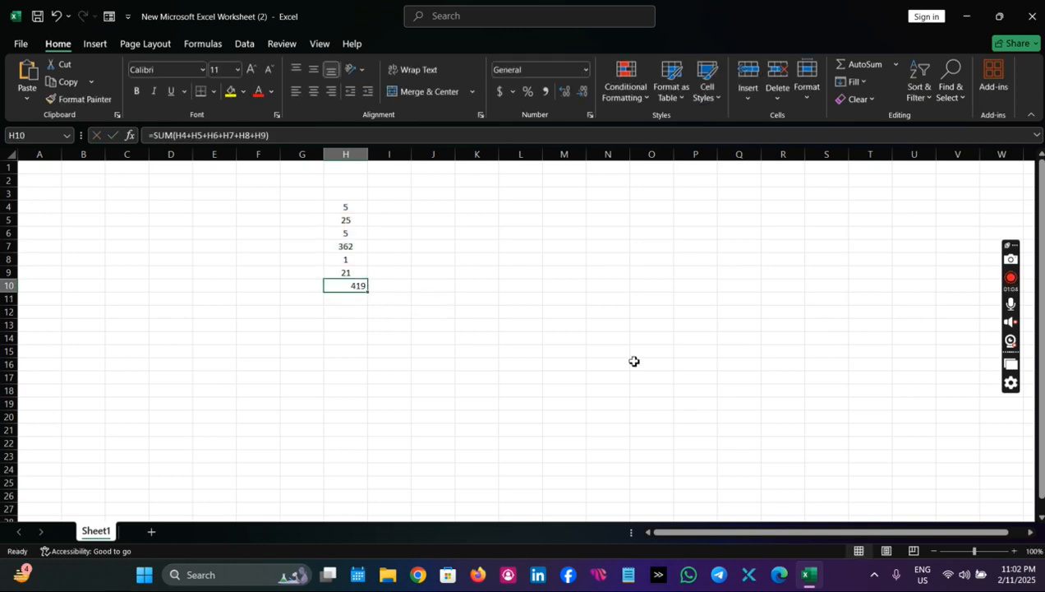
pyautogui.click(608, 352)
pyautogui.click(362, 287)
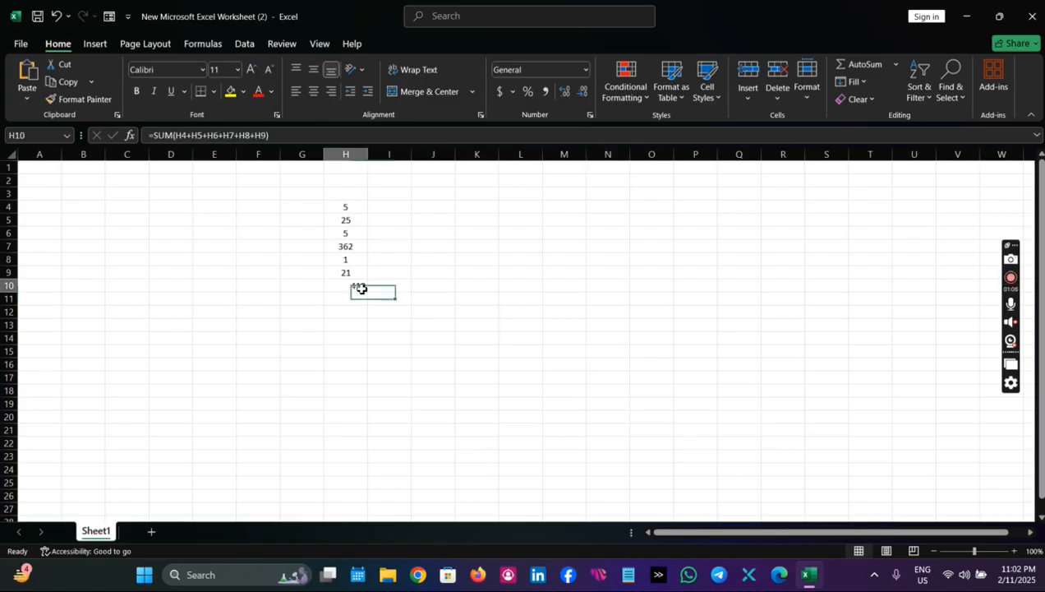
pyautogui.press('Delete')
pyautogui.moveTo(449, 341); pyautogui.dragTo(444, 347)
# Step: Total H4:H9 in cell H10 with AutoSum and clear that formula again
pyautogui.click(363, 286)
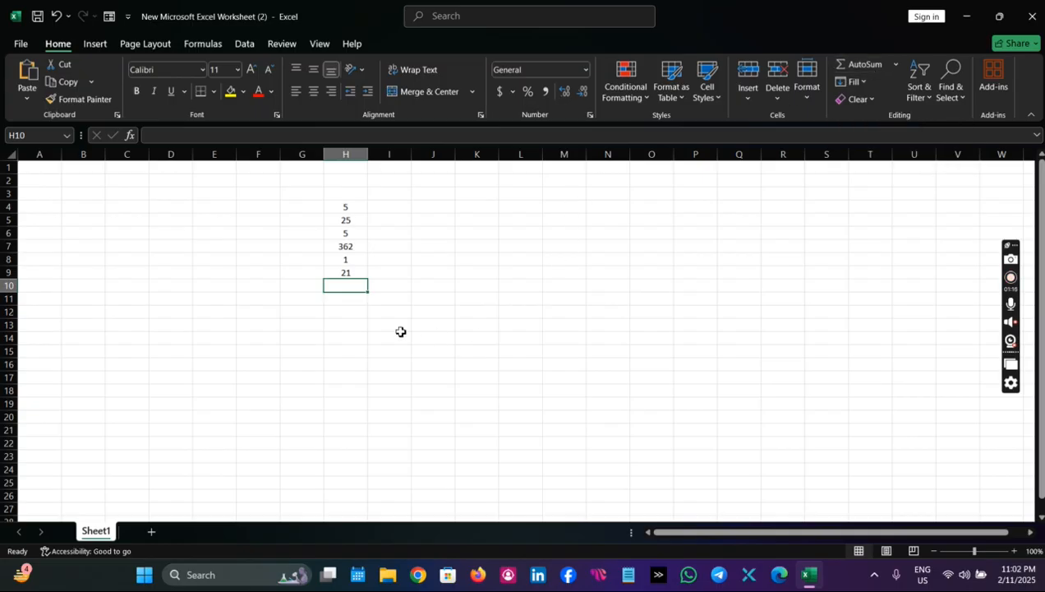
pyautogui.click(868, 65)
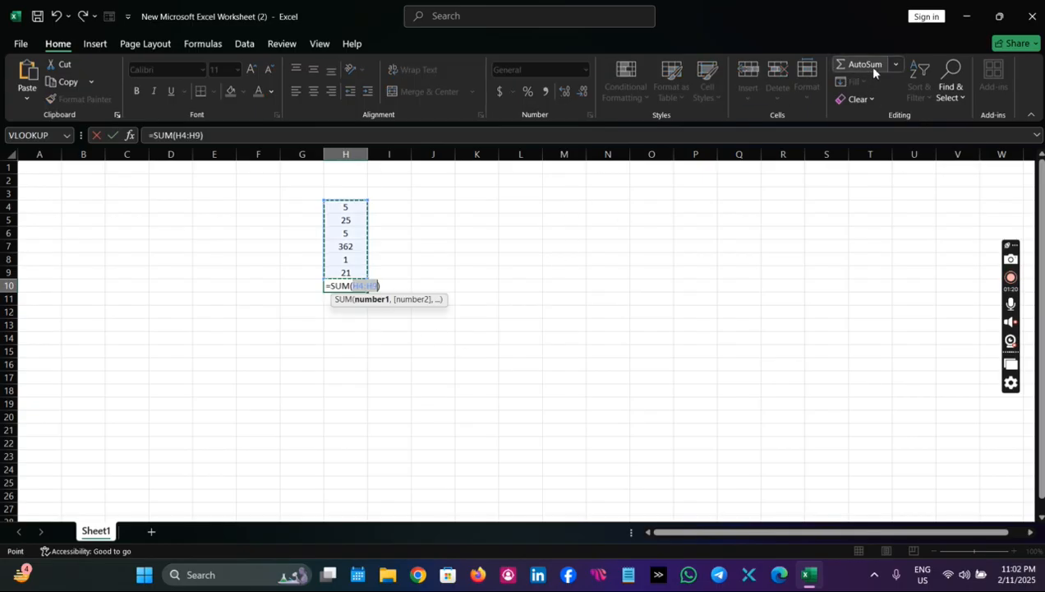
pyautogui.press('Return')
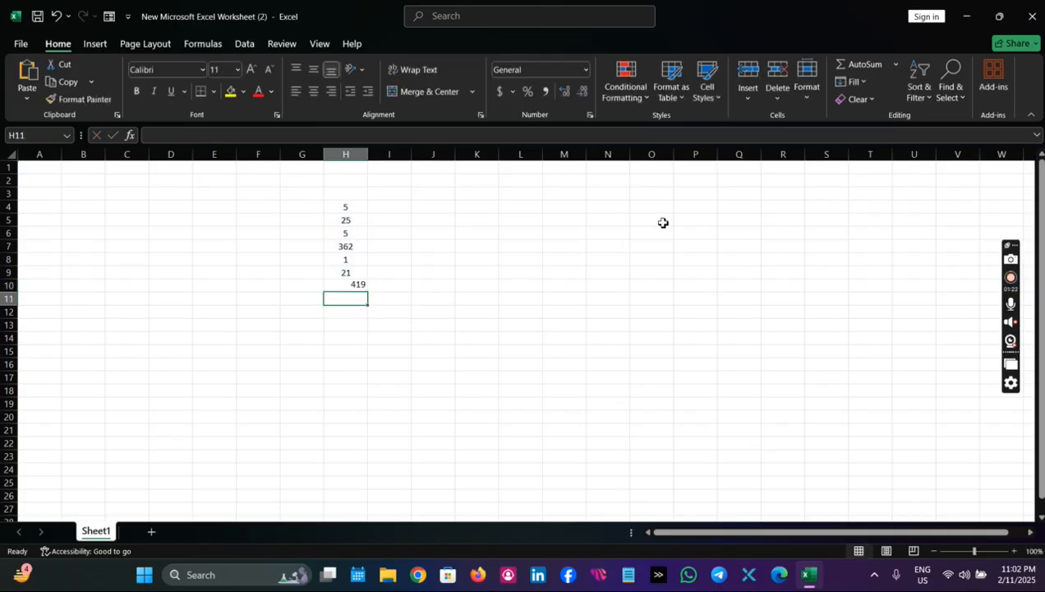
pyautogui.click(328, 283)
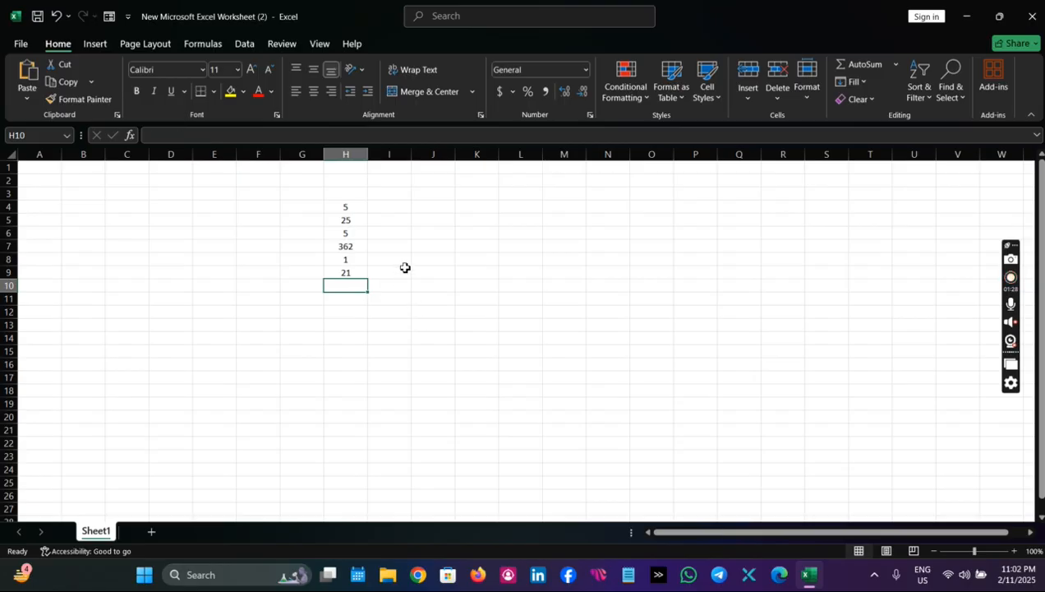
pyautogui.click(418, 283)
# Step: Apply AutoSum to the selected range H4:H10 so the total goes into its empty last cell, and check the formula
pyautogui.moveTo(354, 206); pyautogui.dragTo(365, 287)
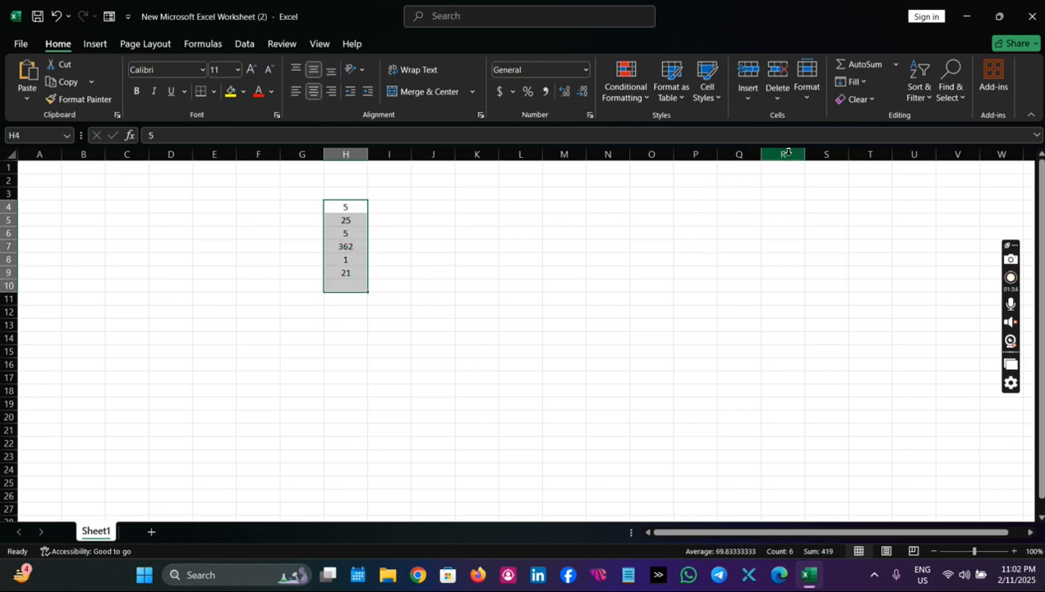
pyautogui.click(864, 66)
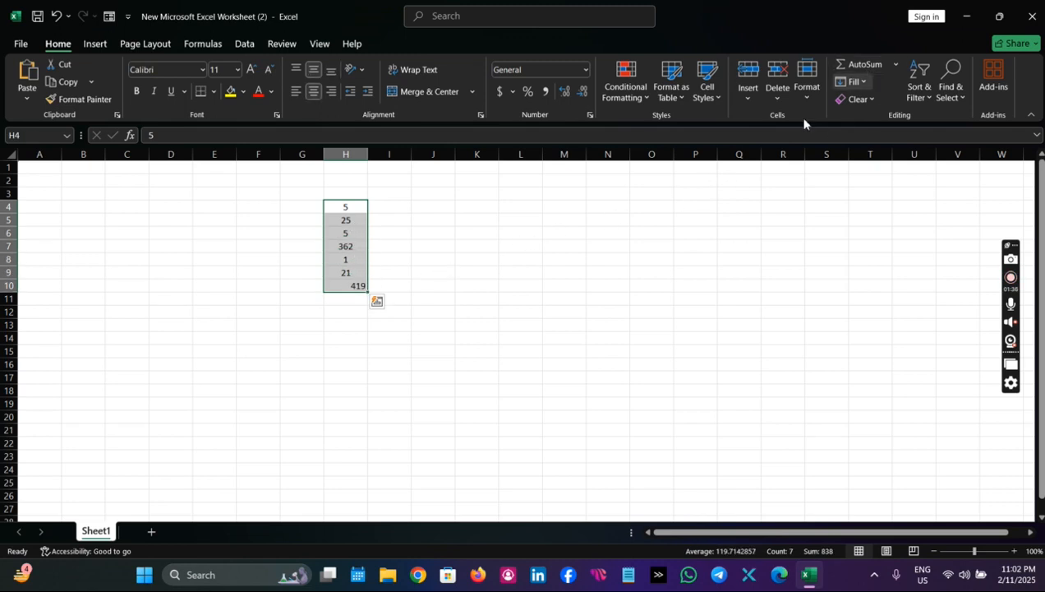
pyautogui.click(354, 285)
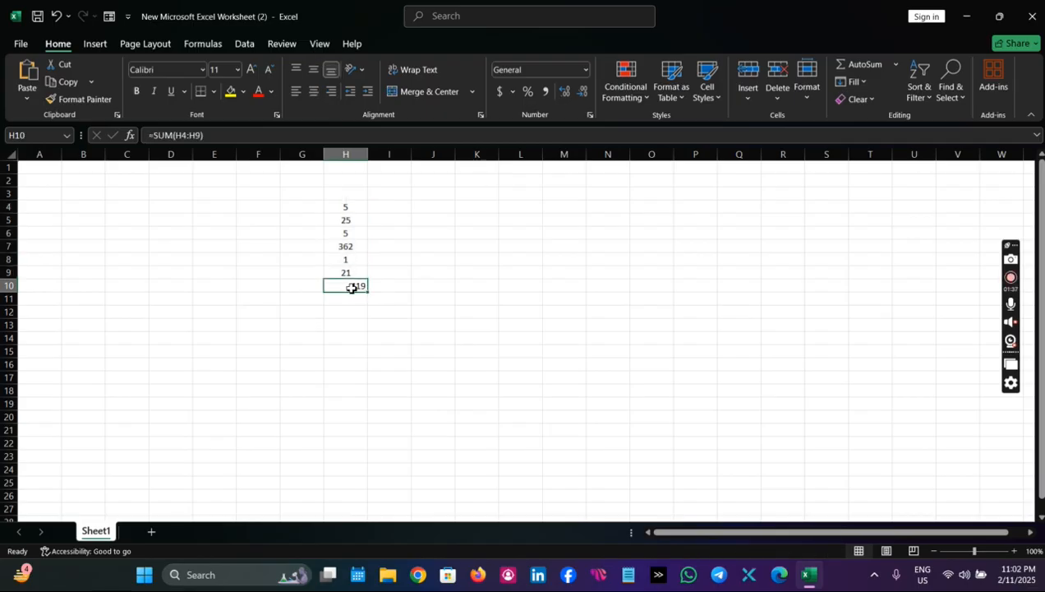
pyautogui.click(410, 317)
pyautogui.click(352, 276)
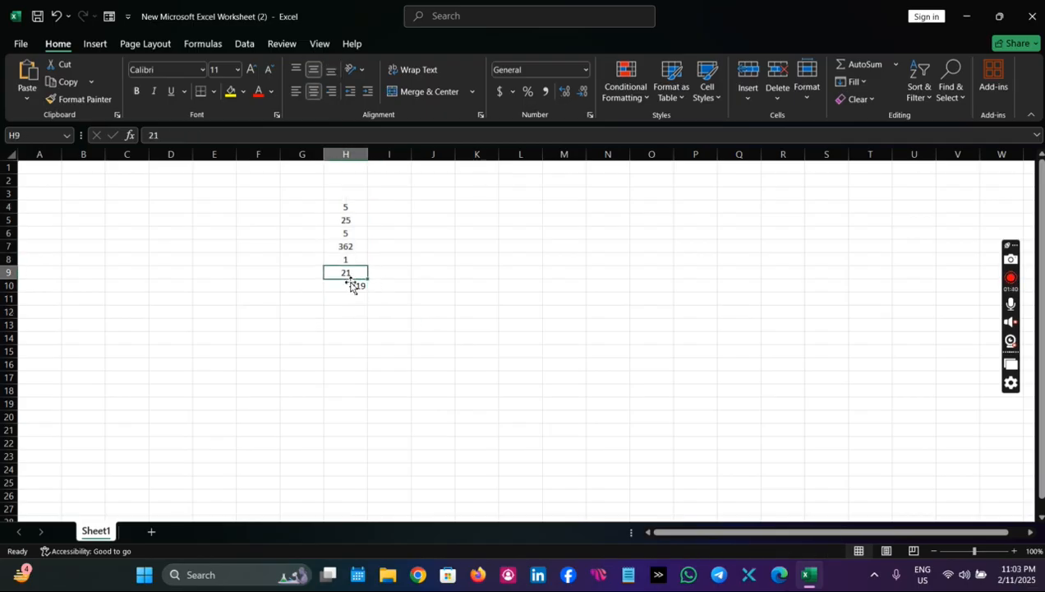
# Step: Delete the AutoSum formula from cell H10
pyautogui.click(359, 286)
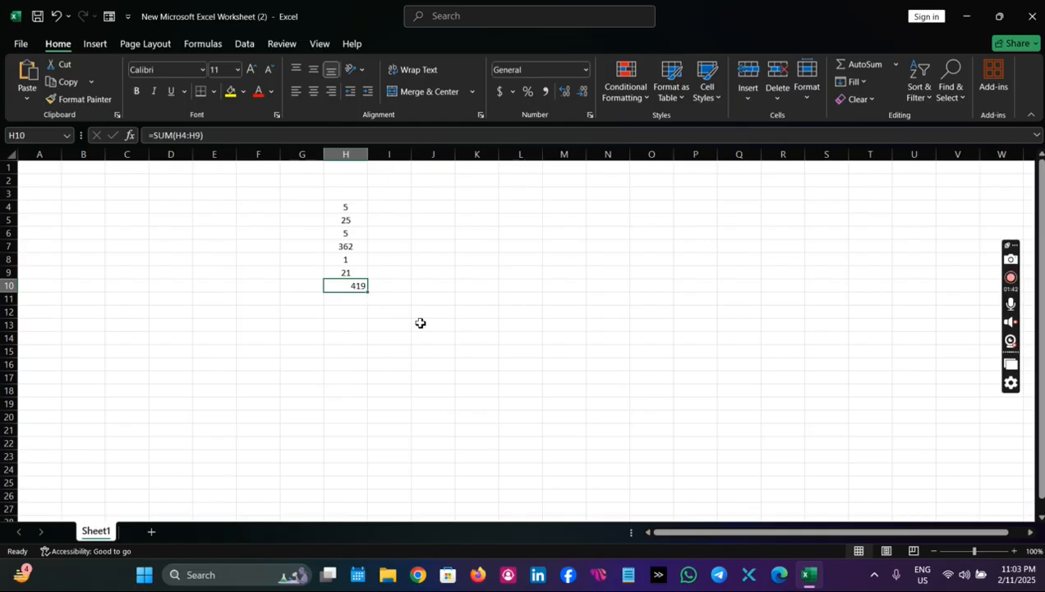
pyautogui.press('Delete')
pyautogui.click(405, 310)
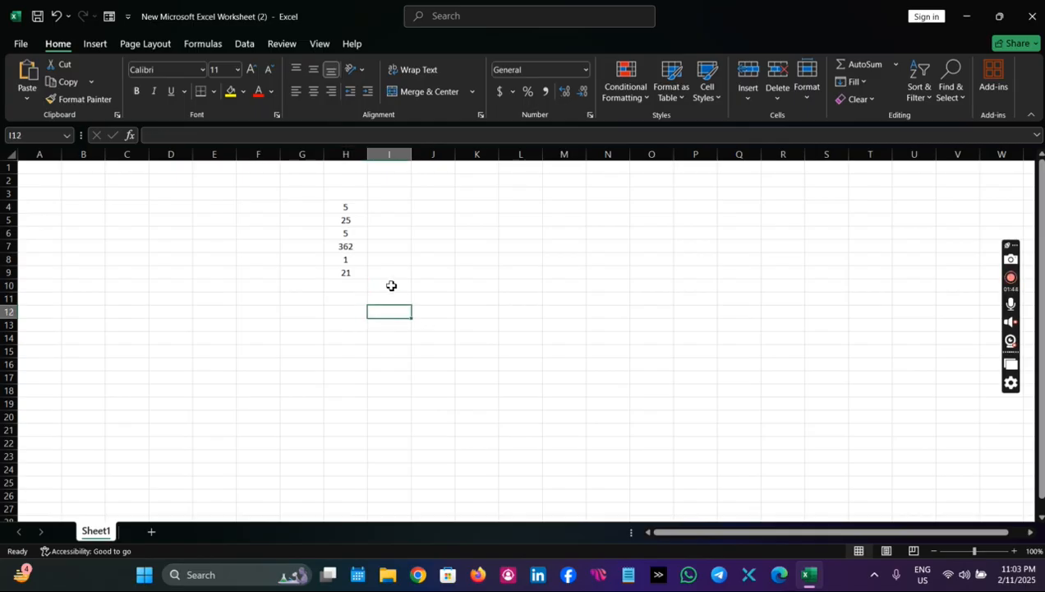
# Step: Enter 15 in cell J4 and 8 in cell J5
pyautogui.click(417, 209)
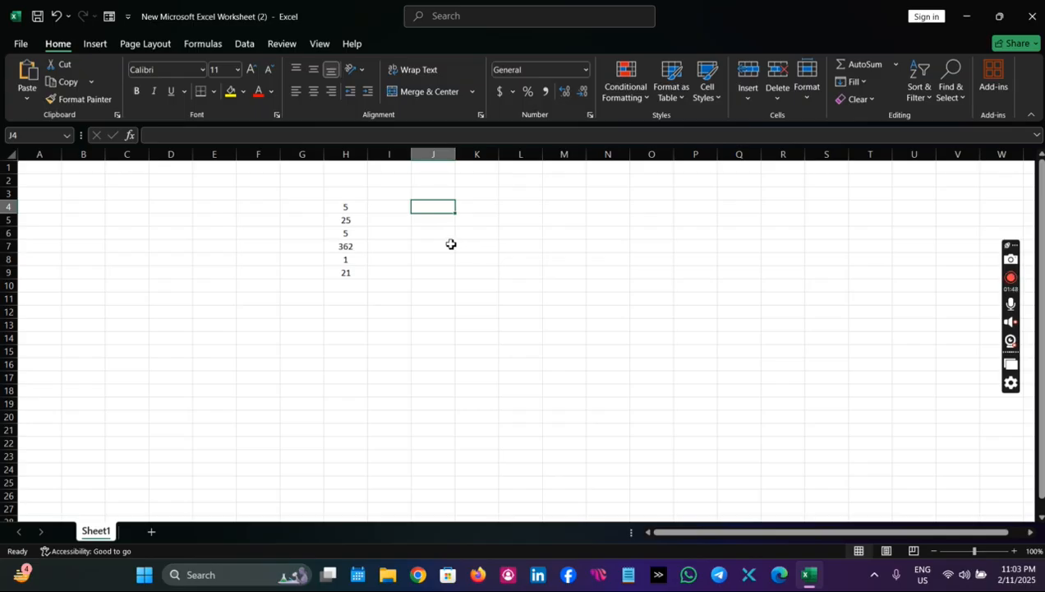
pyautogui.write('15')
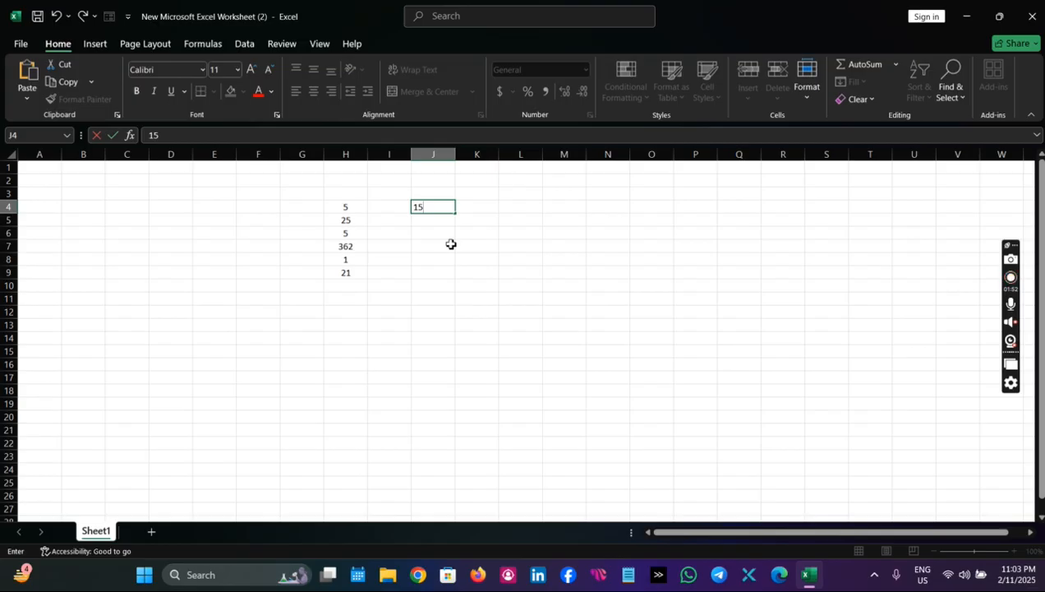
pyautogui.press('Return')
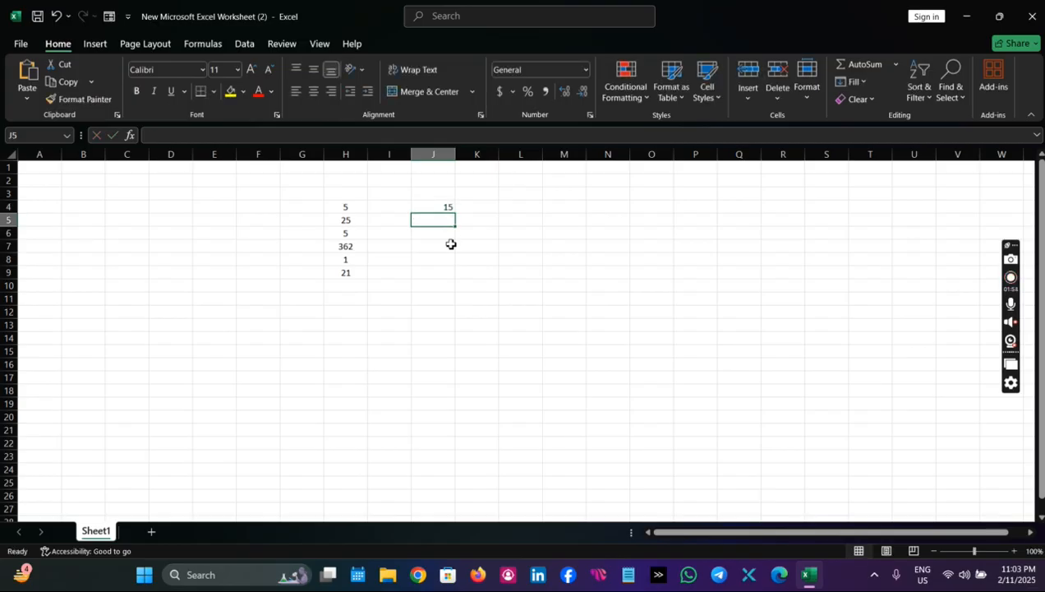
pyautogui.write('8')
pyautogui.press('Return')
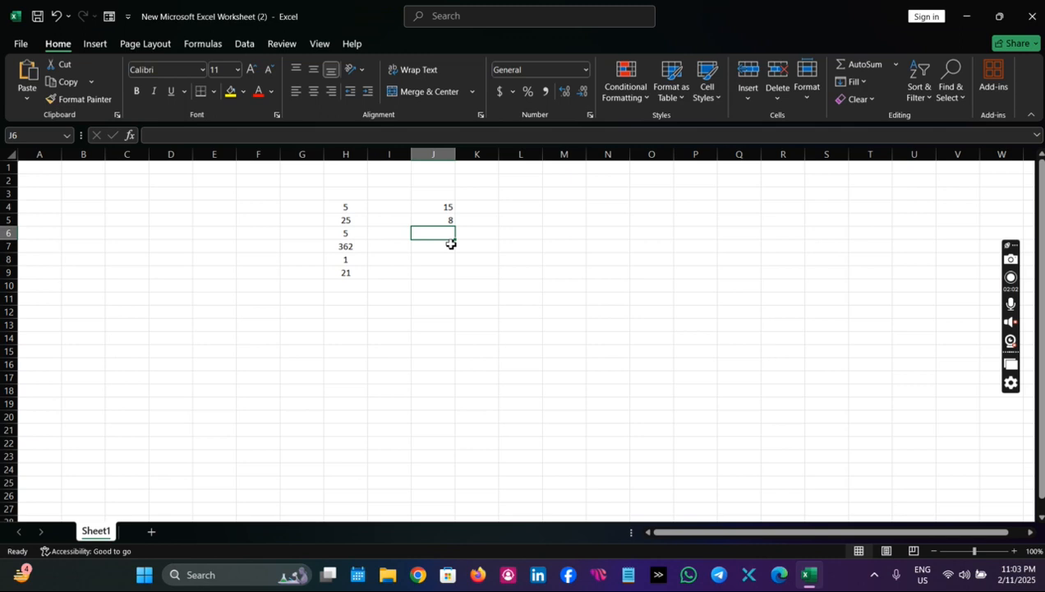
# Step: Subtract J5 from J4 in cell J6 with the formula =J4-J5
pyautogui.write('=')
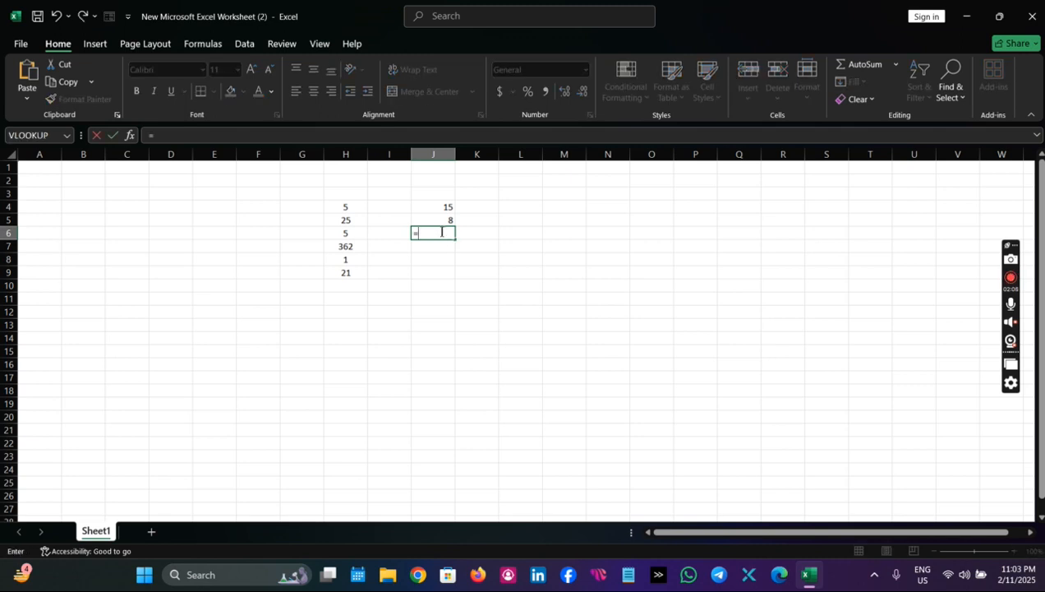
pyautogui.click(443, 210)
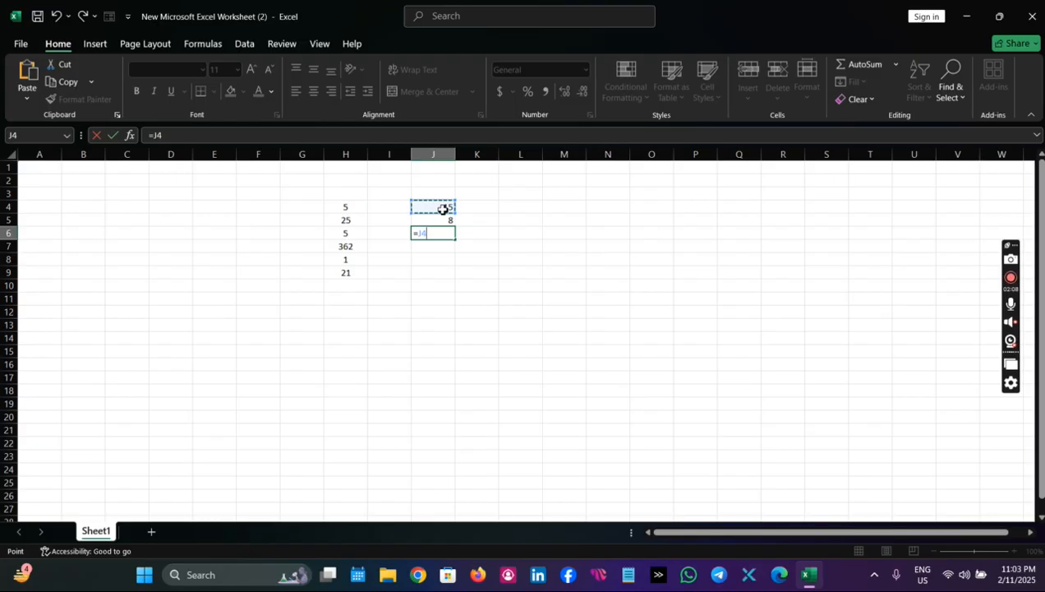
pyautogui.write('-')
pyautogui.click(444, 221)
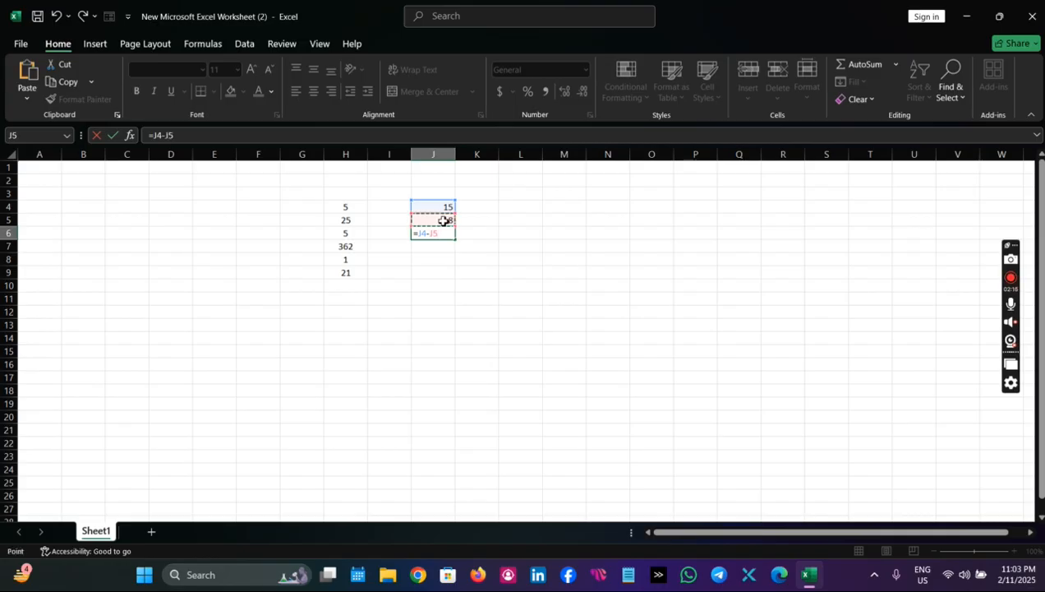
pyautogui.press('Return')
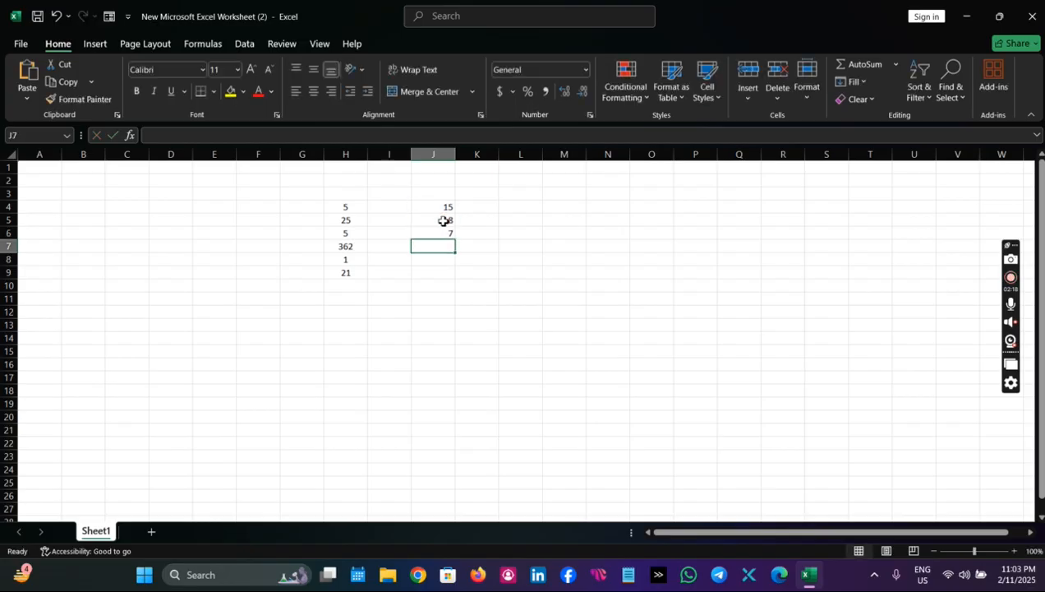
pyautogui.click(439, 237)
pyautogui.click(442, 270)
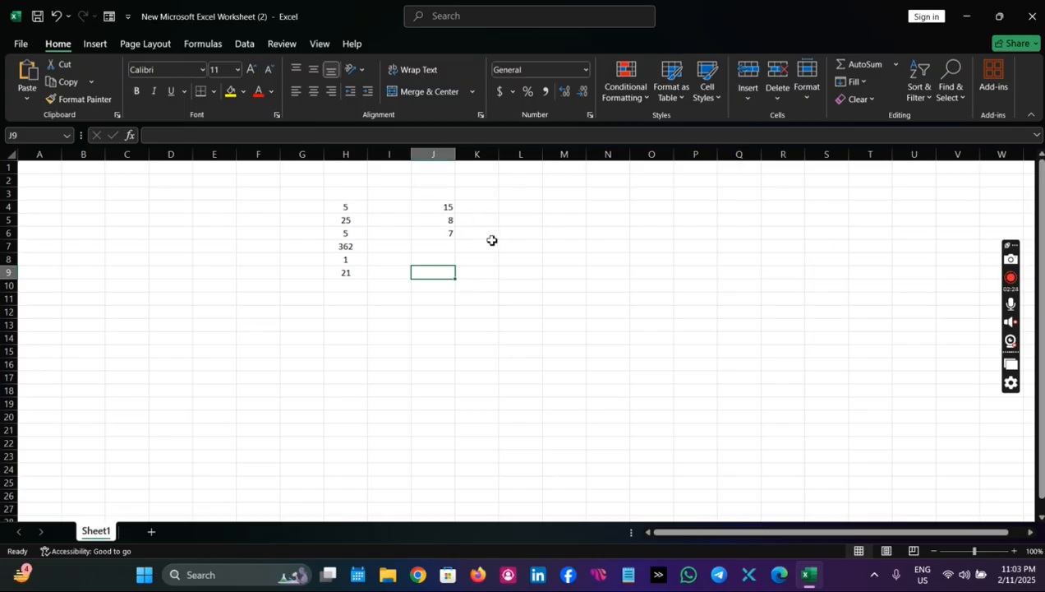
# Step: In cell J10, subtract the column H numbers one after another with the formula =H4-H5-H6-H7-H8-H9, and check the formula
pyautogui.click(495, 207)
pyautogui.moveTo(345, 207); pyautogui.dragTo(345, 273)
pyautogui.click(421, 284)
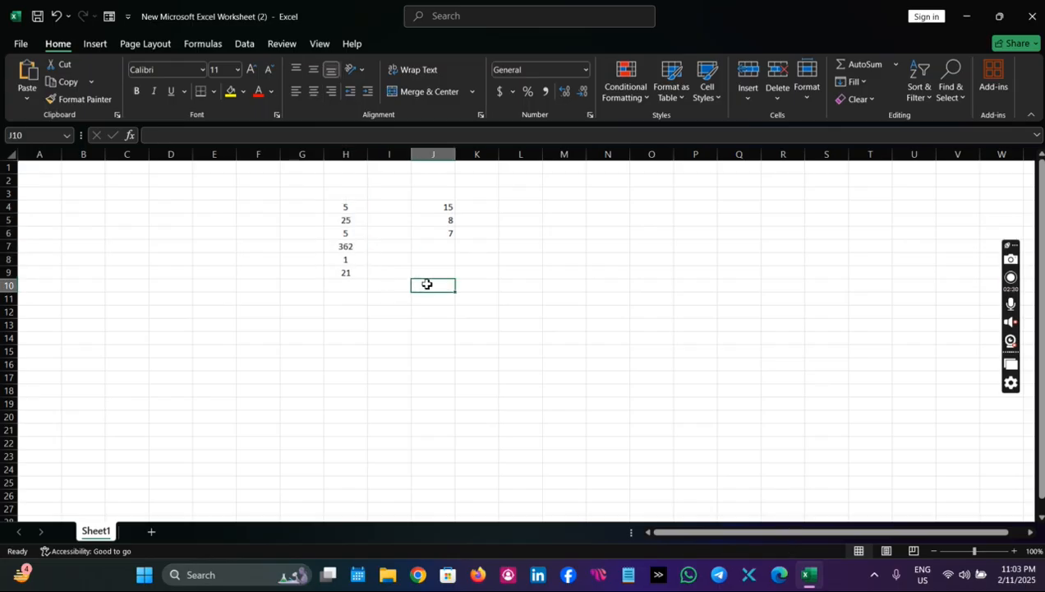
pyautogui.write('=')
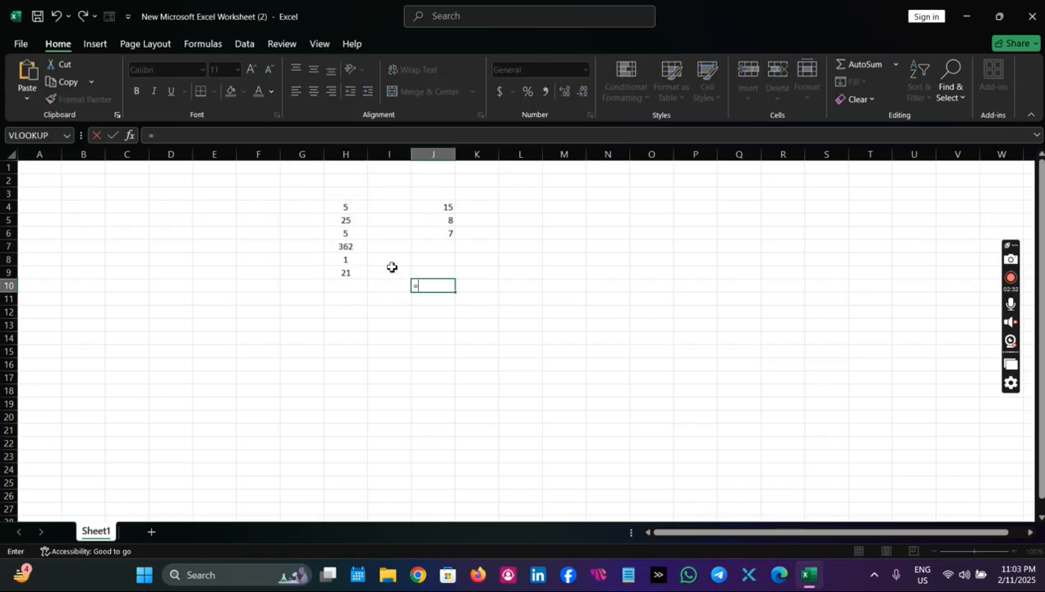
pyautogui.click(347, 207)
pyautogui.write('-')
pyautogui.click(361, 220)
pyautogui.write('-')
pyautogui.click(361, 234)
pyautogui.write('-')
pyautogui.click(357, 246)
pyautogui.write('-')
pyautogui.click(354, 260)
pyautogui.write('-')
pyautogui.click(350, 272)
pyautogui.press('Return')
pyautogui.click(444, 287)
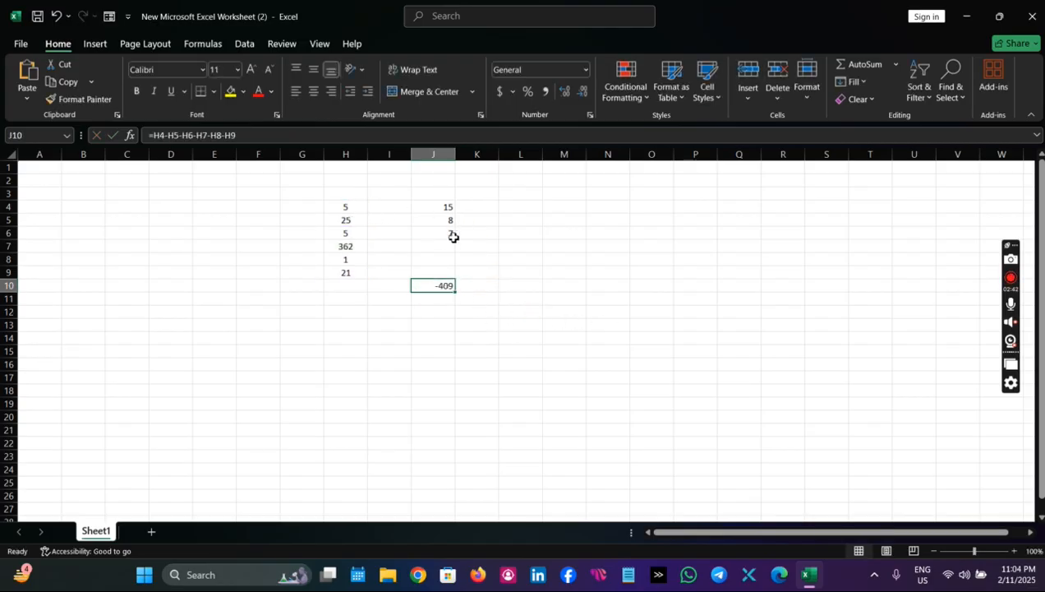
# Step: Enter 15 in cell L4 and 5 in cell L5
pyautogui.click(514, 210)
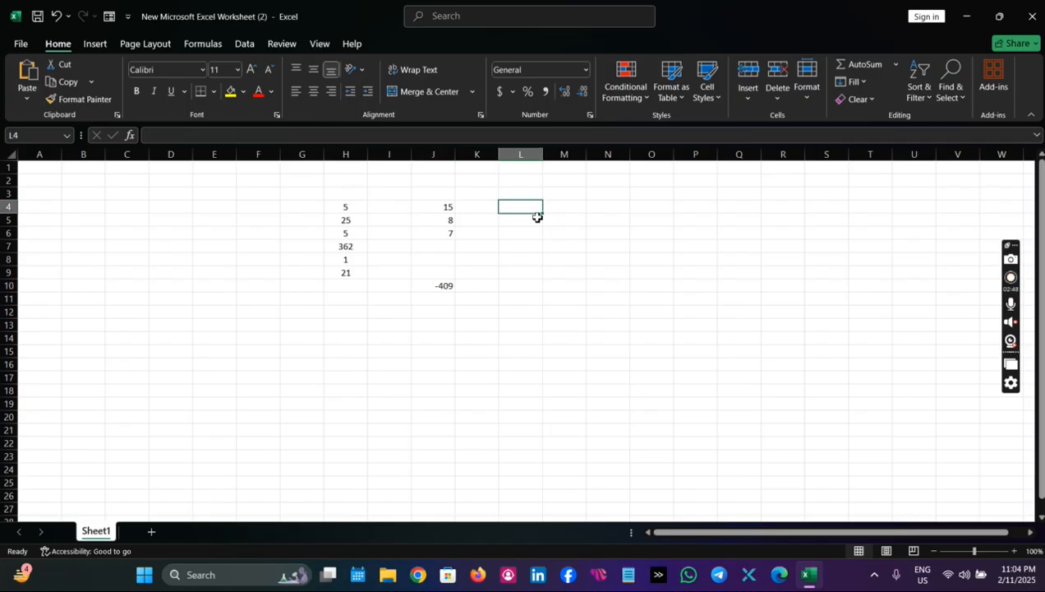
pyautogui.write('15')
pyautogui.press('Return')
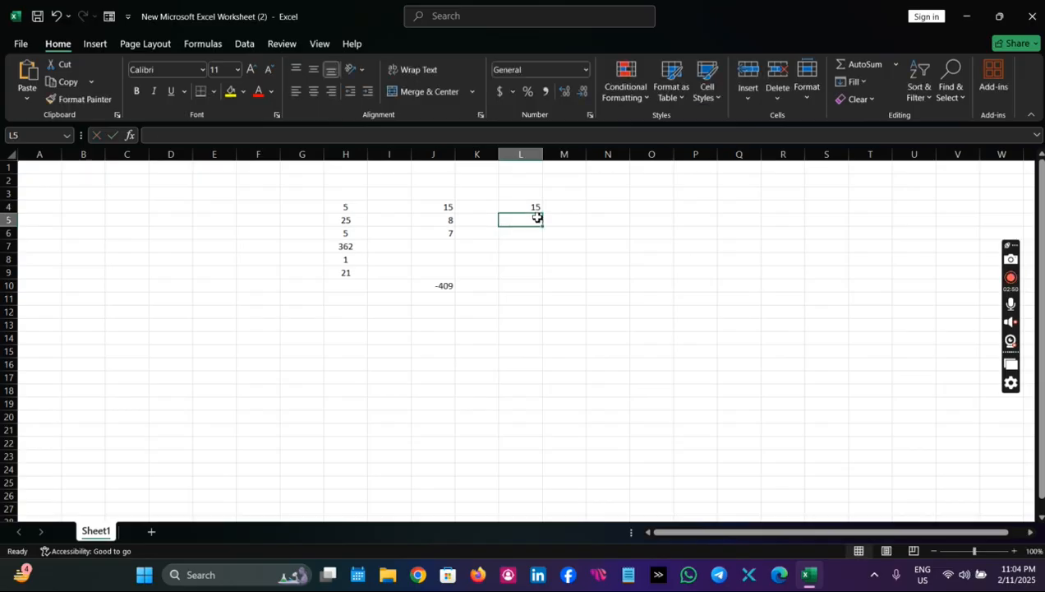
pyautogui.write('8')
pyautogui.press('Return')
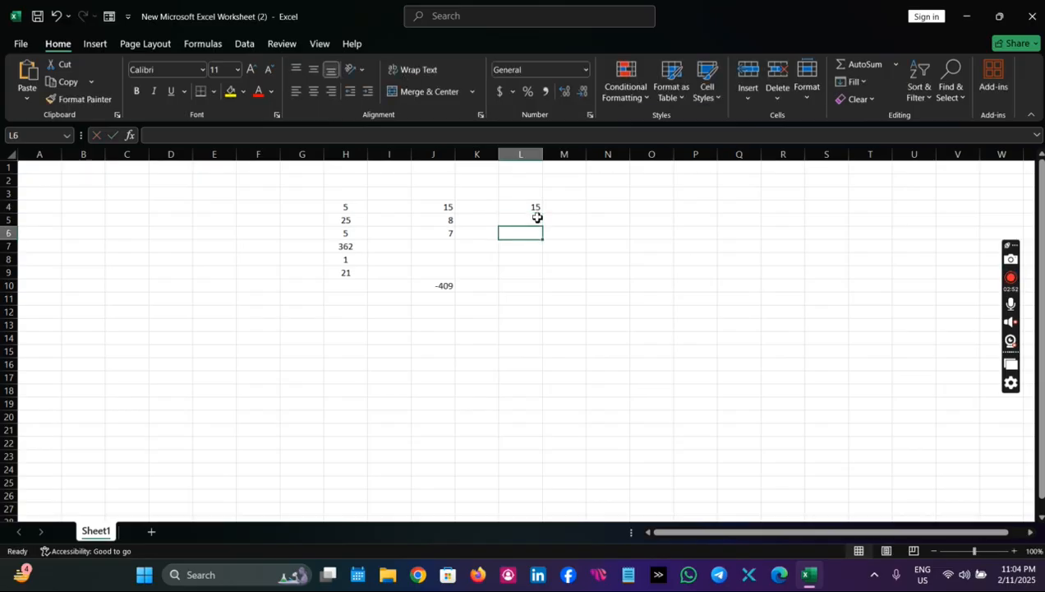
# Step: Divide L4 by L5 in cell L7 with the formula =L4/L5, and check the formula
pyautogui.press('Return')
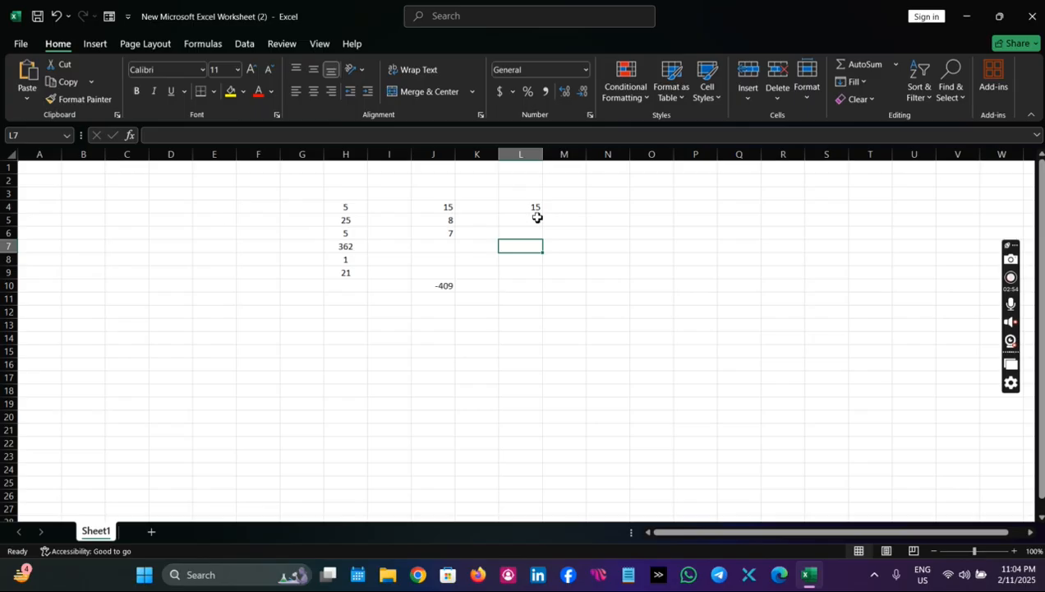
pyautogui.write('=')
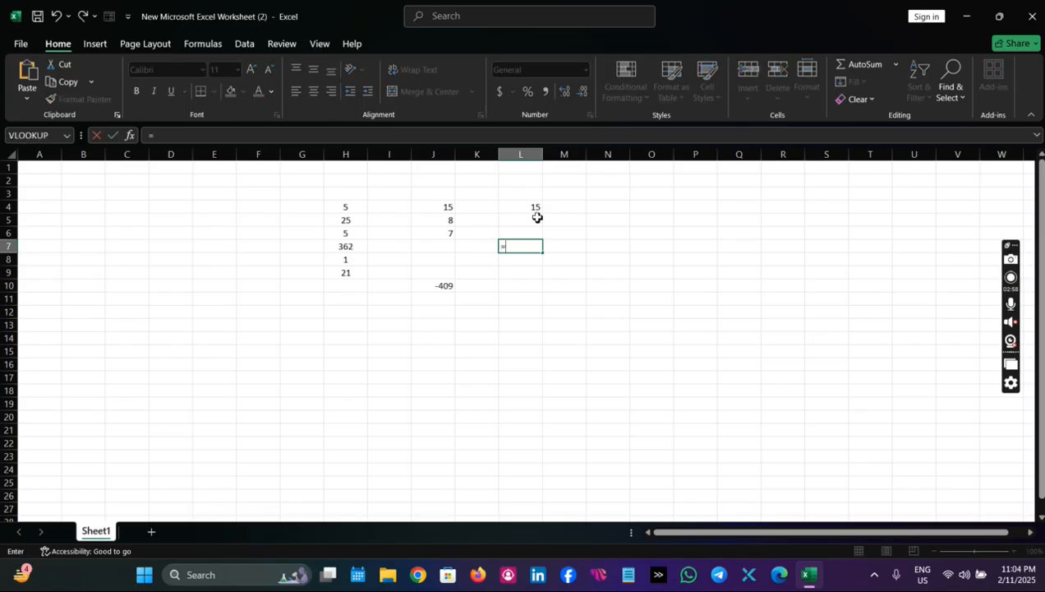
pyautogui.click(532, 210)
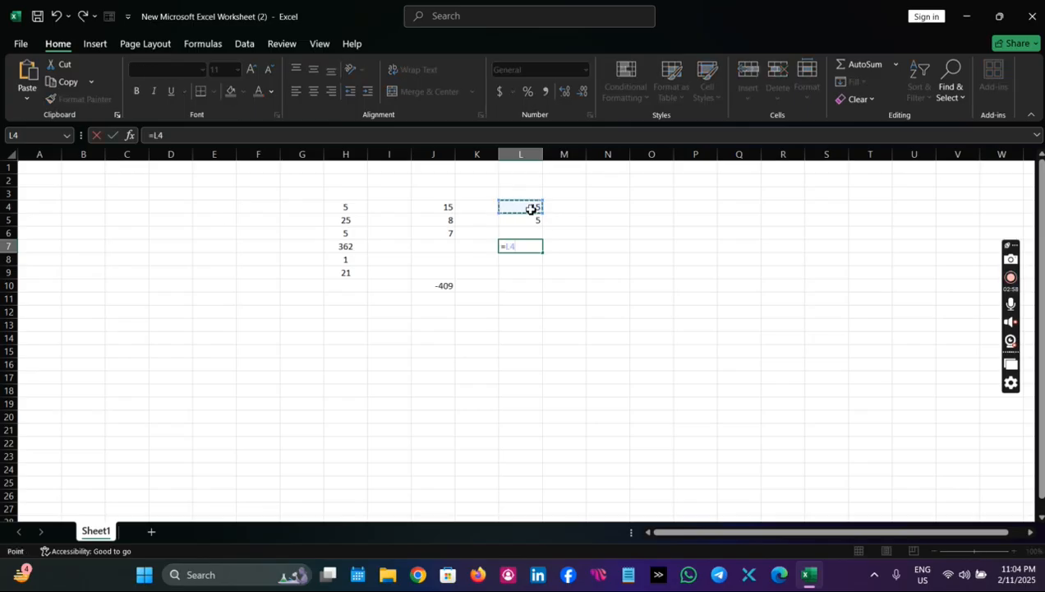
pyautogui.write('/')
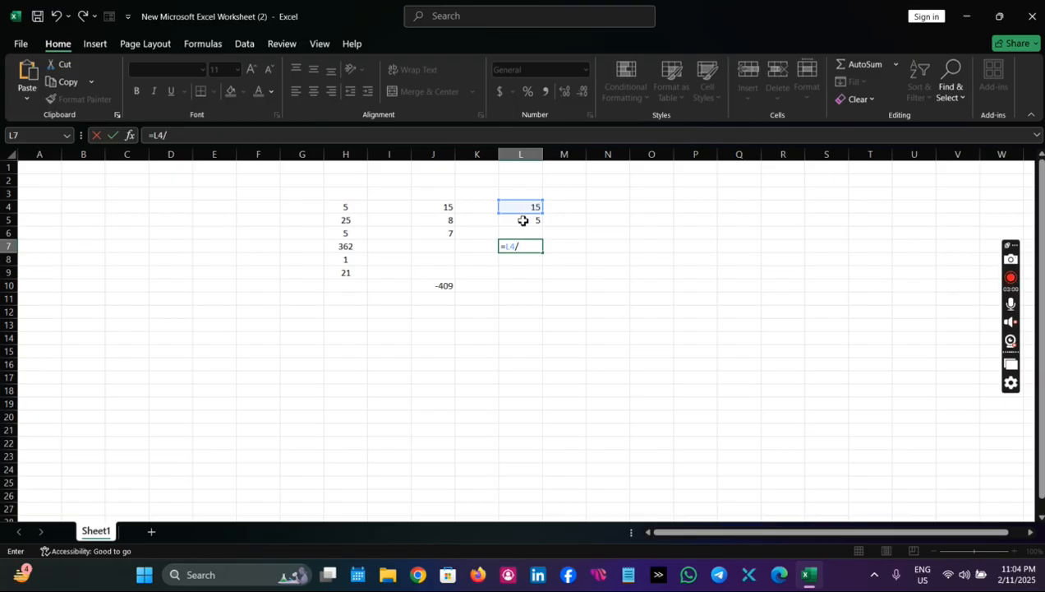
pyautogui.click(535, 222)
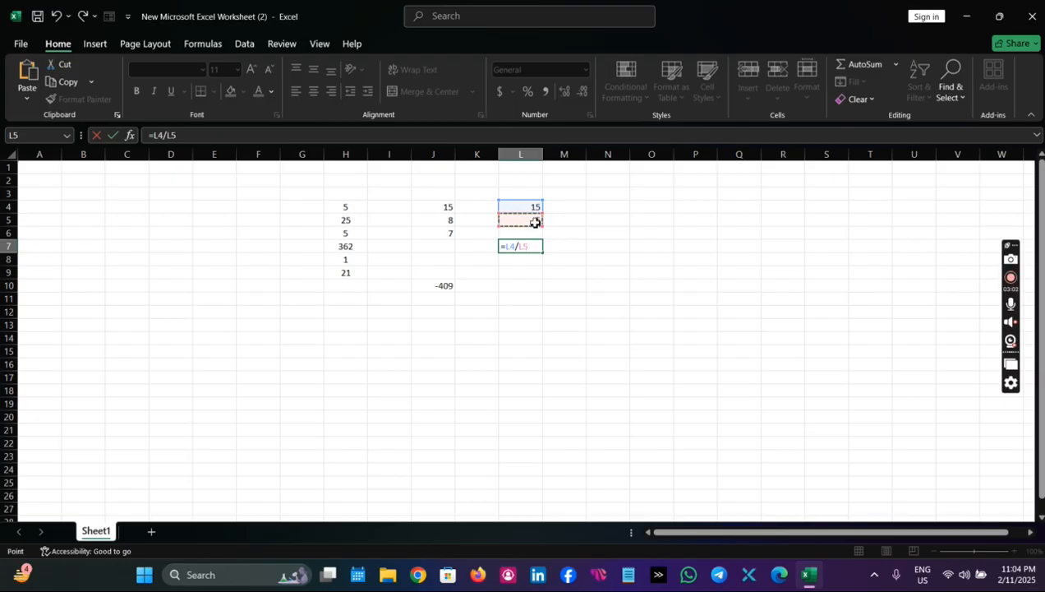
pyautogui.press('Return')
pyautogui.click(598, 258)
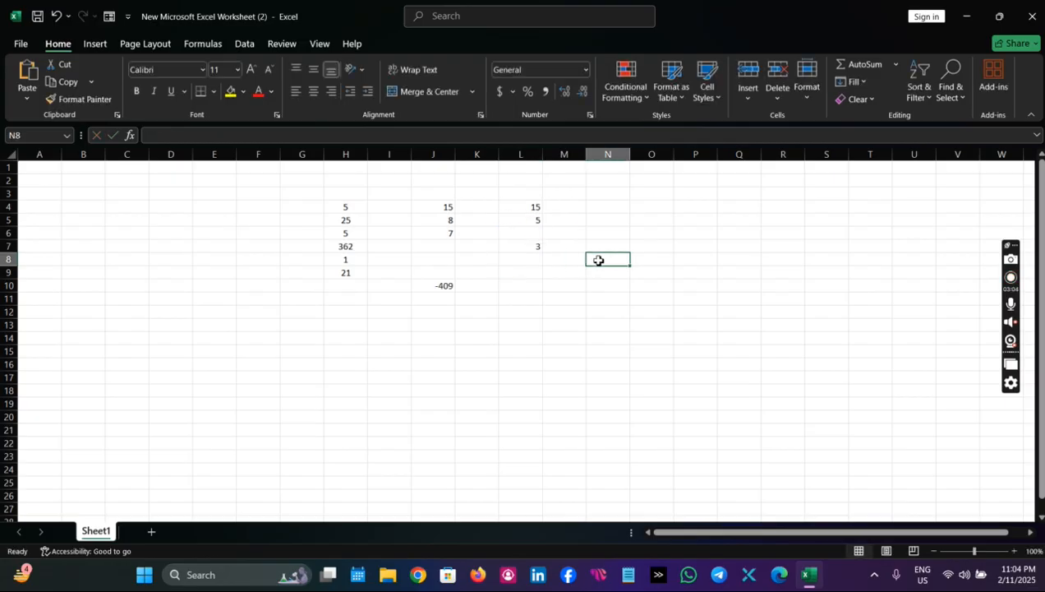
pyautogui.click(539, 248)
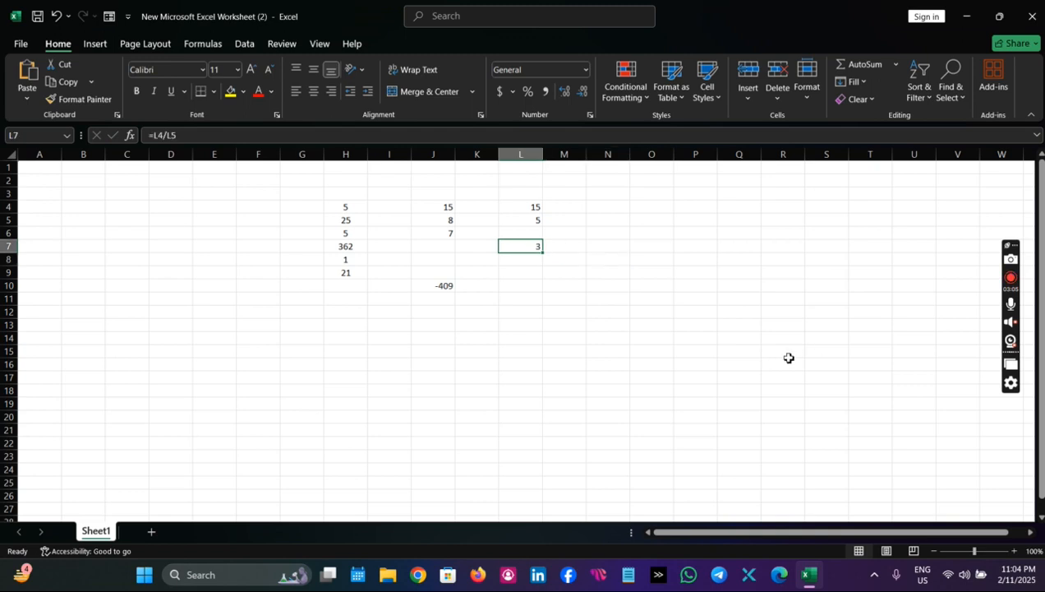
# Step: Change the dividend in cell L4 to 25 and check the division in L7
pyautogui.click(539, 206)
pyautogui.write('25')
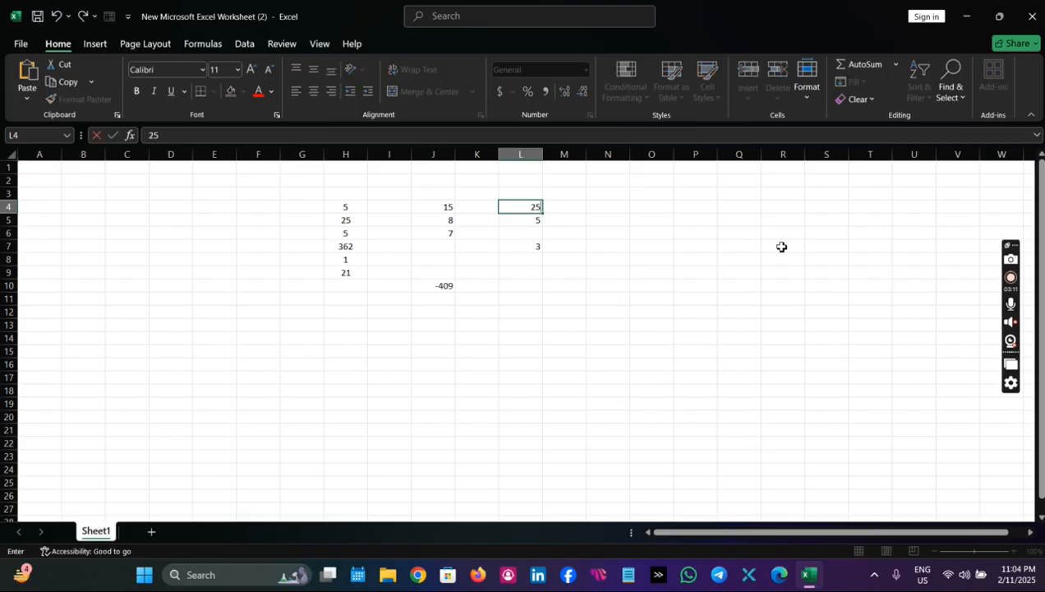
pyautogui.press('Return')
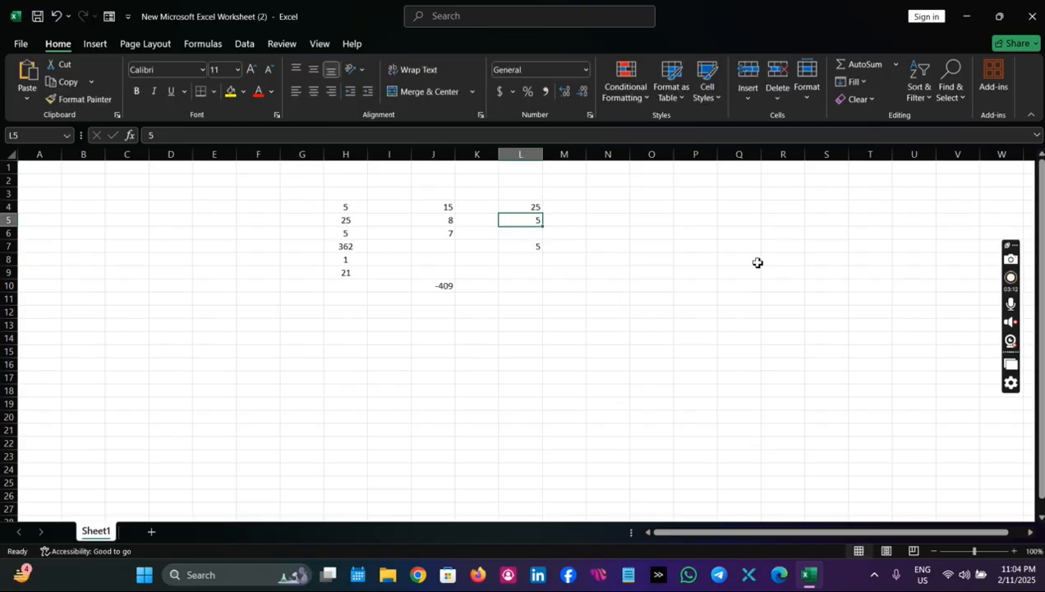
pyautogui.click(524, 246)
pyautogui.click(629, 274)
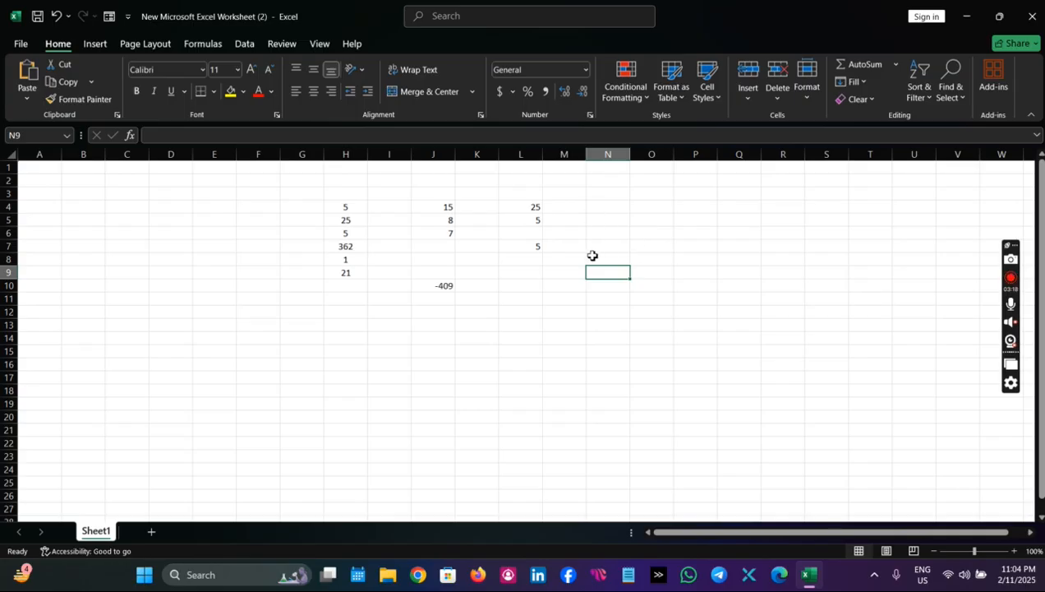
# Step: Multiply L4 by L5 in cell M6 with the formula =L4*L5, and check the formula
pyautogui.click(580, 234)
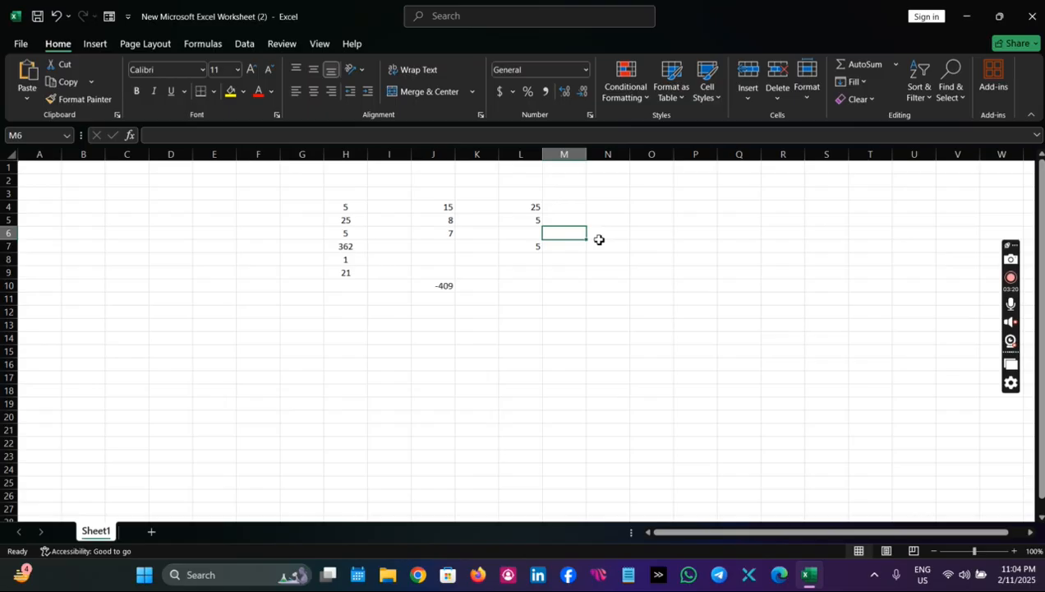
pyautogui.write('=')
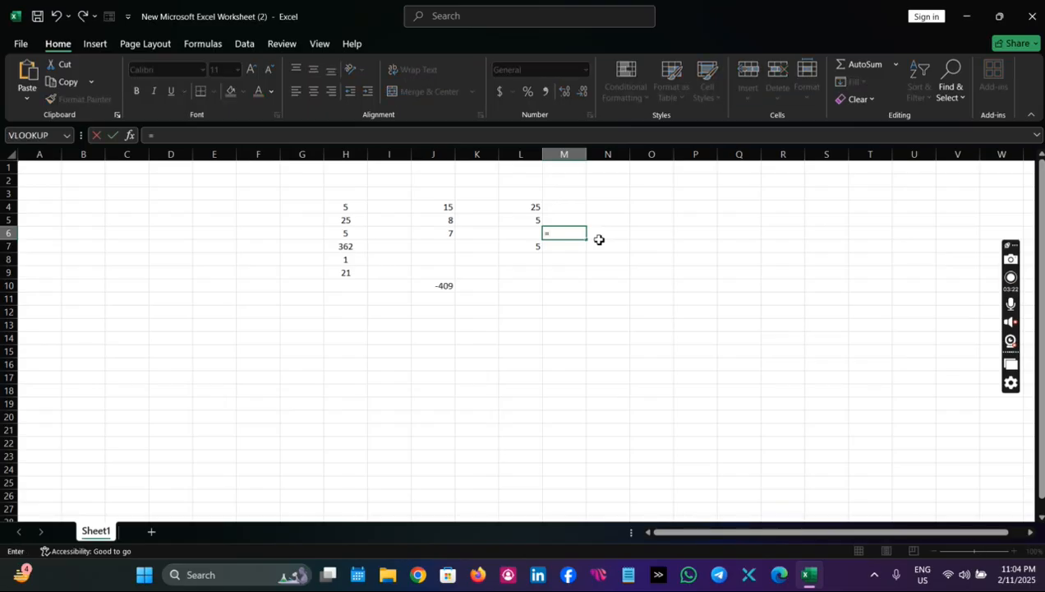
pyautogui.click(532, 208)
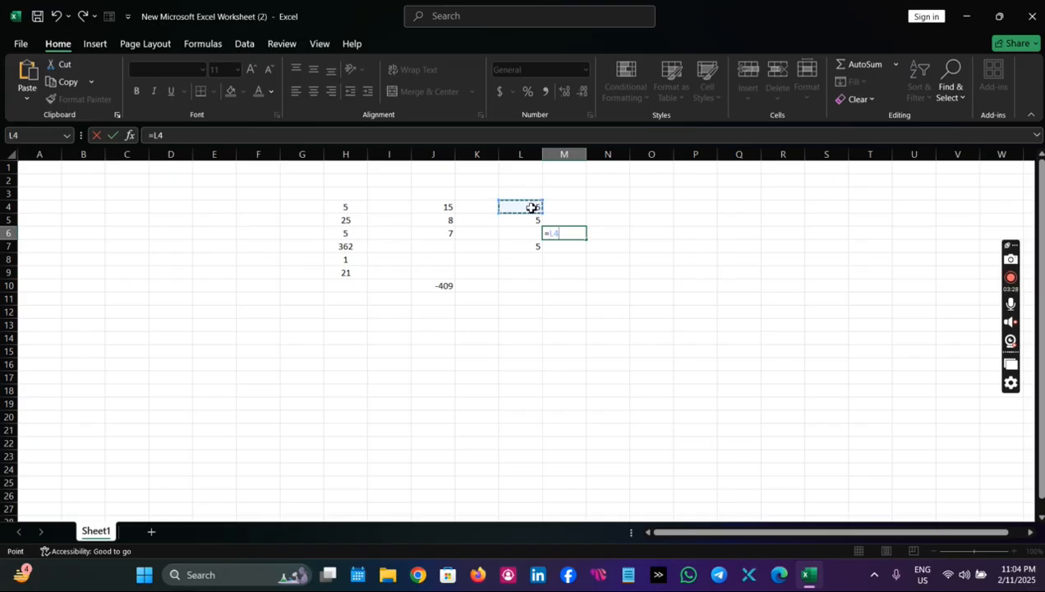
pyautogui.write('*')
pyautogui.click(537, 220)
pyautogui.press('Return')
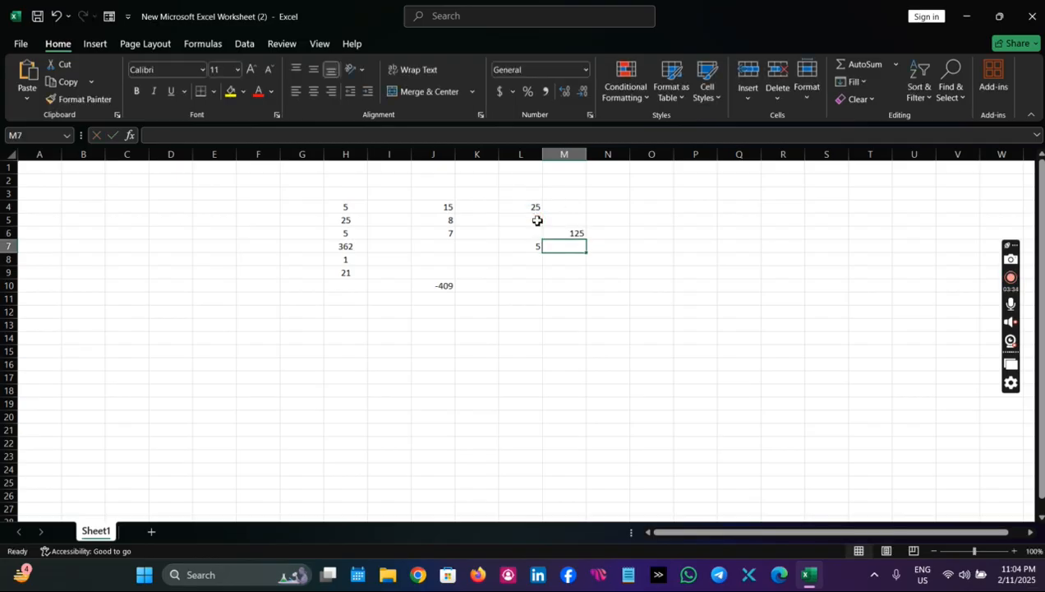
pyautogui.click(572, 234)
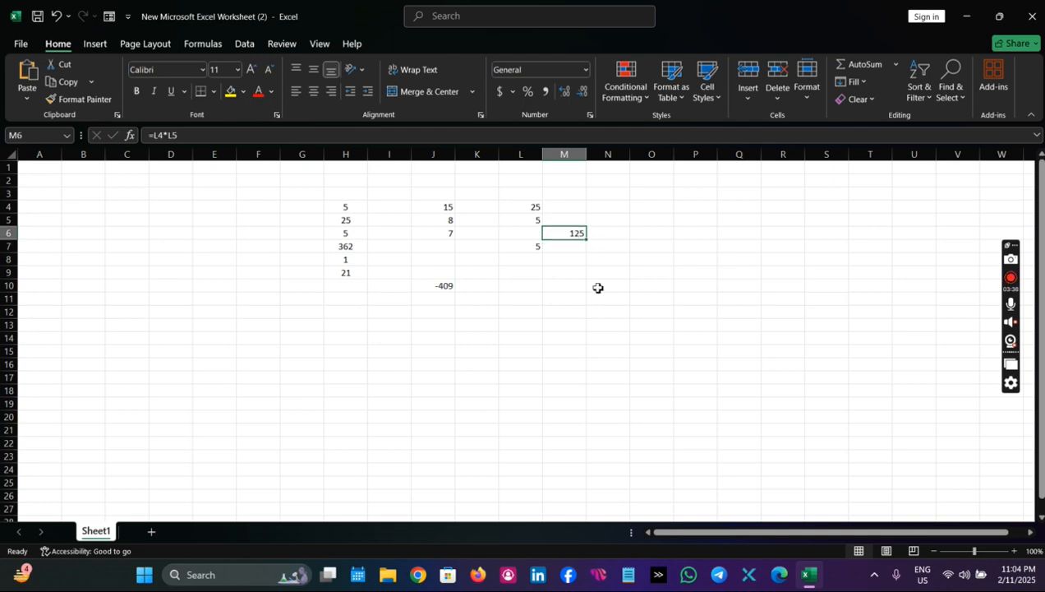
pyautogui.click(608, 403)
pyautogui.click(543, 326)
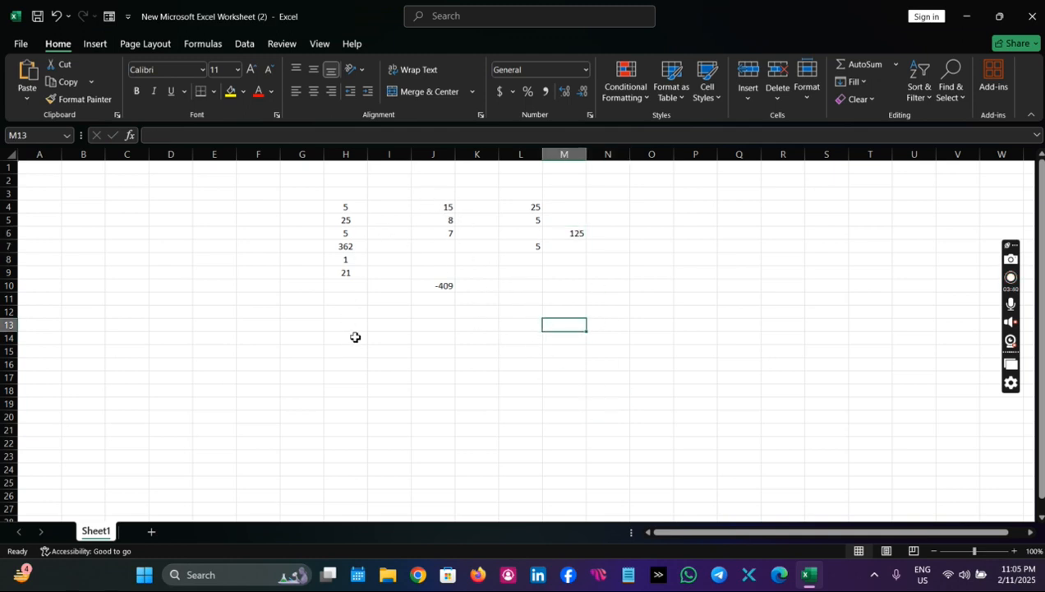
# Step: Copy the numbers in H4:H9 and paste them into the cells starting at H13
pyautogui.moveTo(345, 206); pyautogui.dragTo(354, 271)
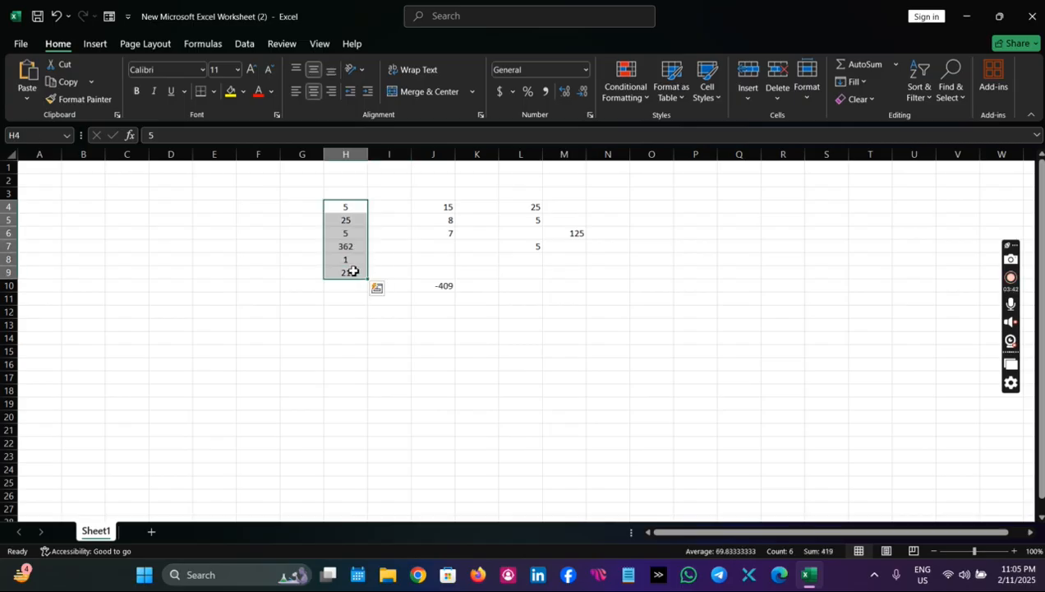
pyautogui.hotkey('ctrl', 'c')
pyautogui.click(351, 325)
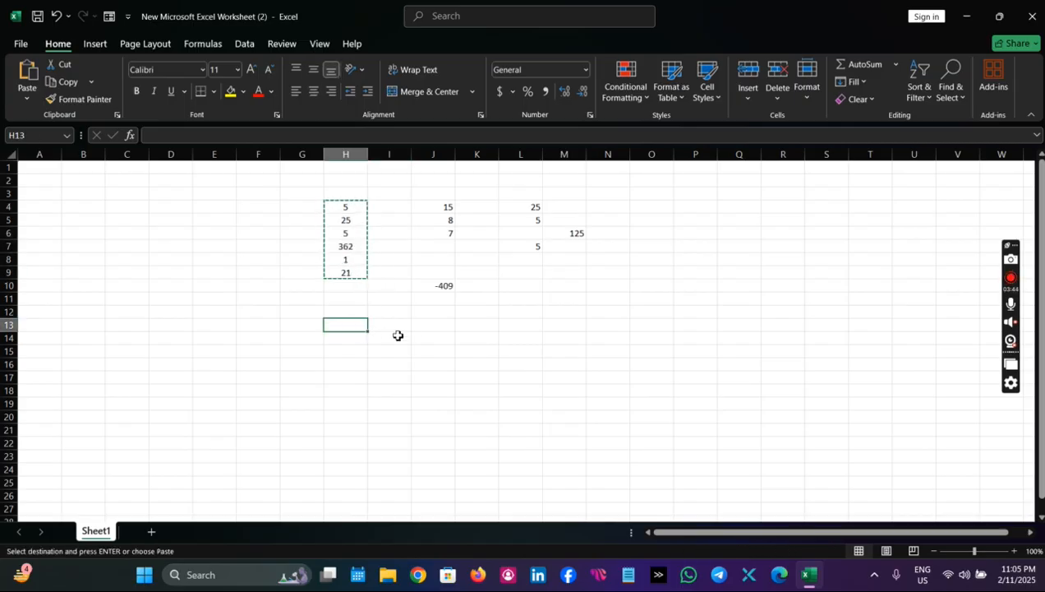
pyautogui.hotkey('ctrl', 'v')
pyautogui.click(470, 374)
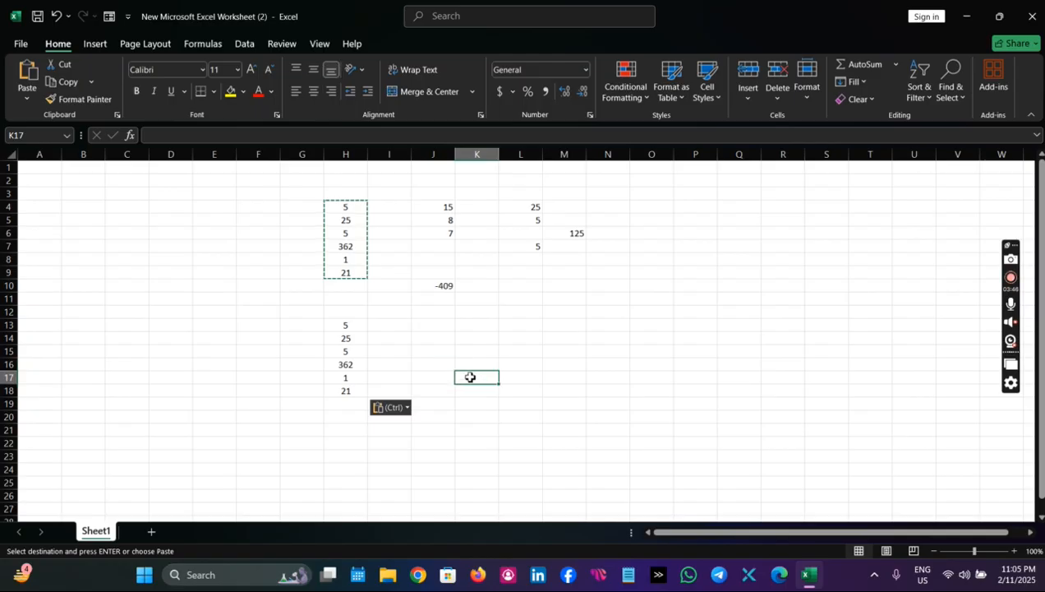
# Step: Enter the numbers 552, 22, 222, 222, 41521 and 22 down cells J13 to J18
pyautogui.click(426, 324)
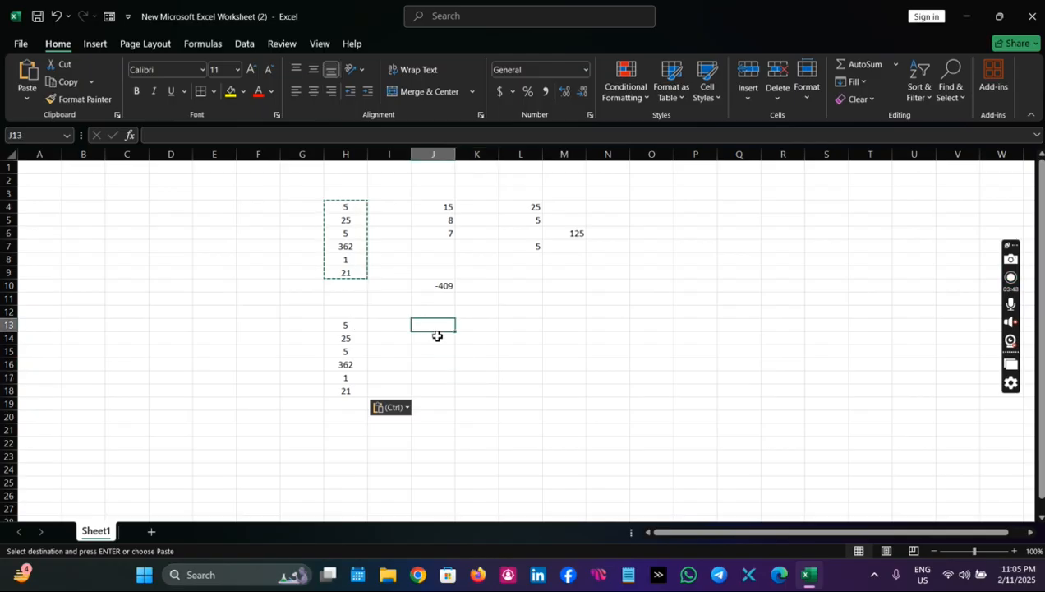
pyautogui.write('552')
pyautogui.press('Return')
pyautogui.write('22')
pyautogui.press('Return')
pyautogui.write('222')
pyautogui.press('Return')
pyautogui.write('2')
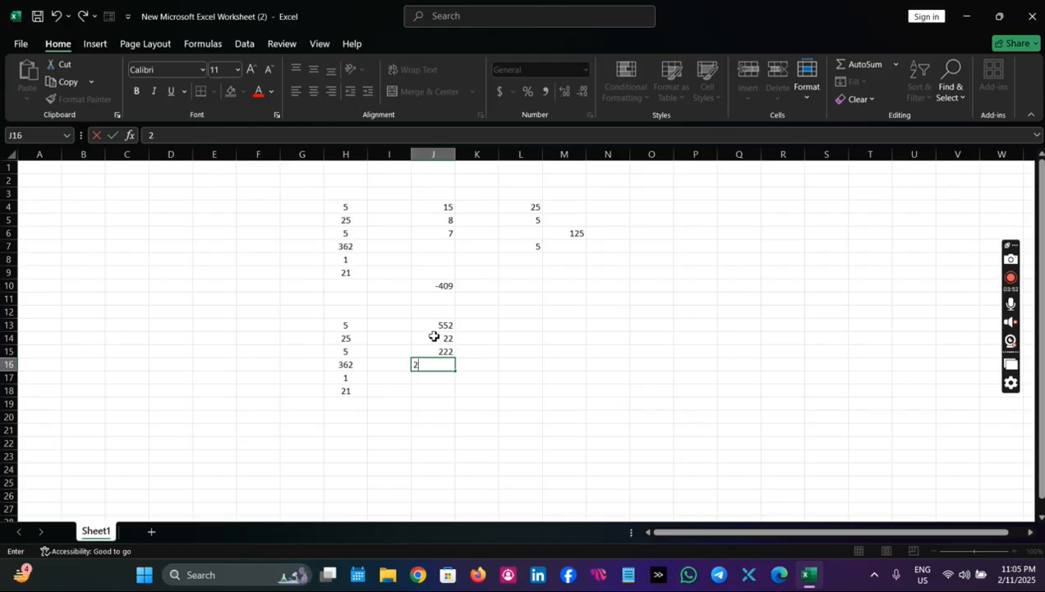
pyautogui.press('Return')
pyautogui.write('41521')
pyautogui.press('Return')
pyautogui.press('Return')
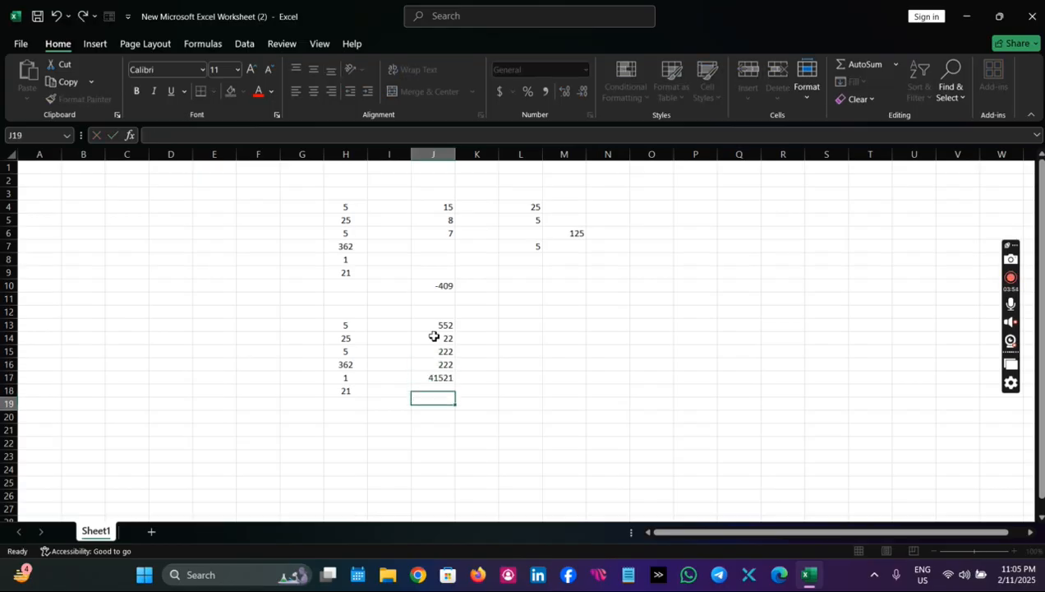
pyautogui.press('Up')
pyautogui.press('Return')
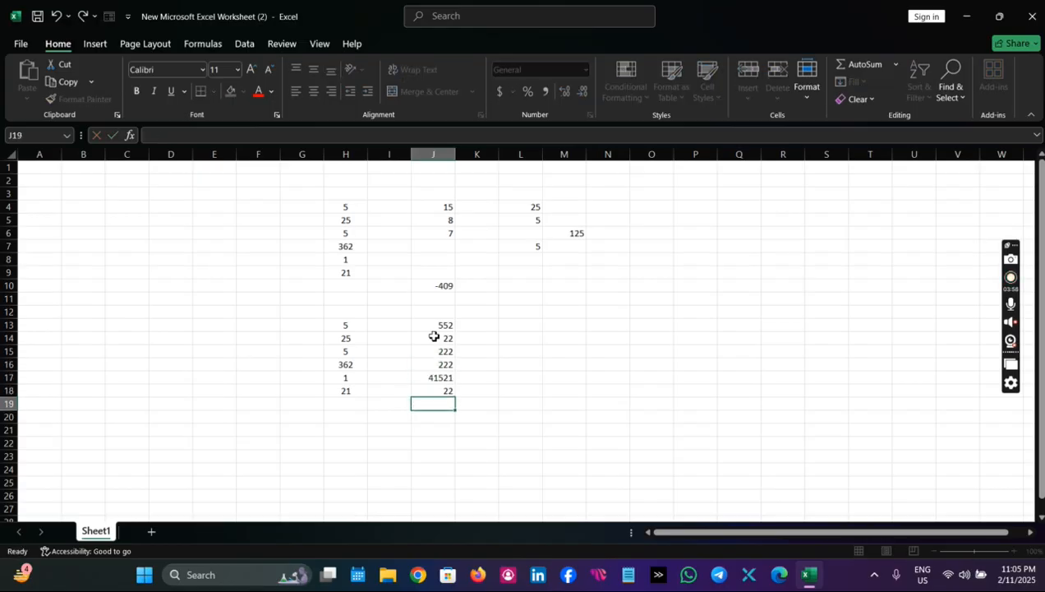
pyautogui.click(351, 405)
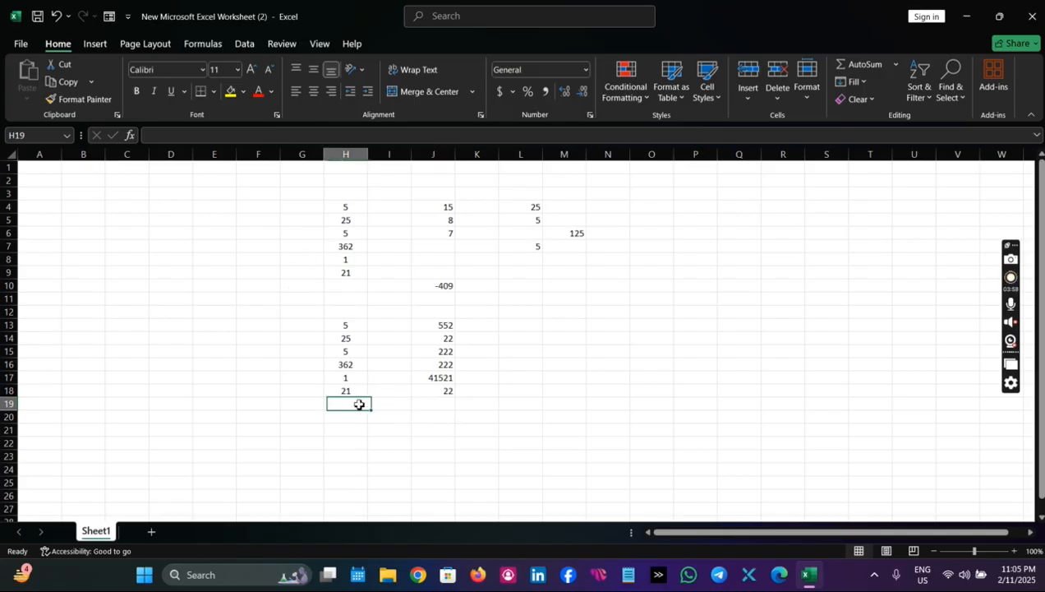
# Step: Sum the numbers in H13:H18 in cell H19 with AutoSum
pyautogui.click(865, 64)
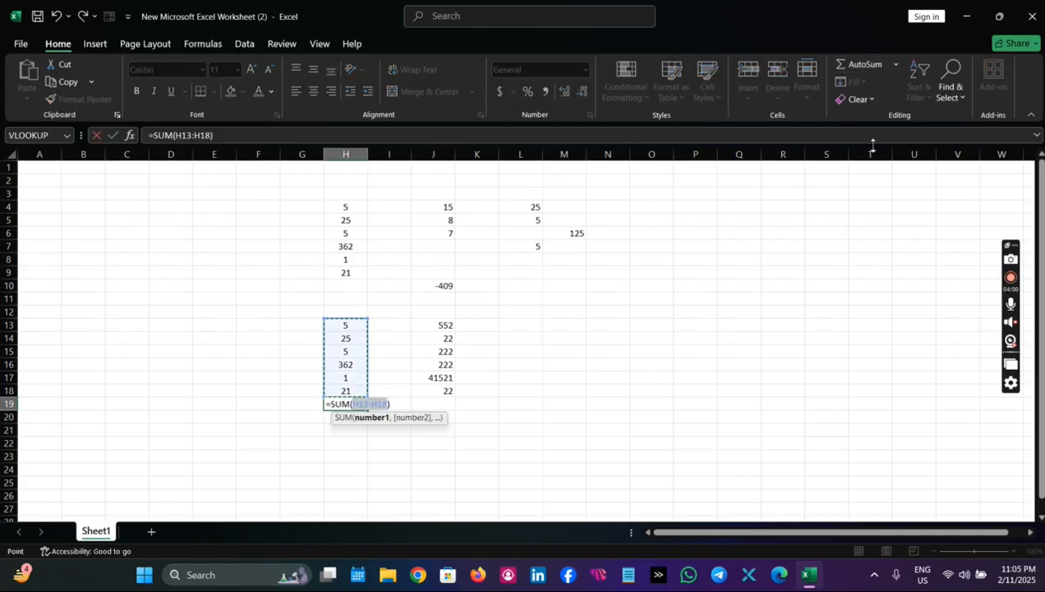
pyautogui.press('Return')
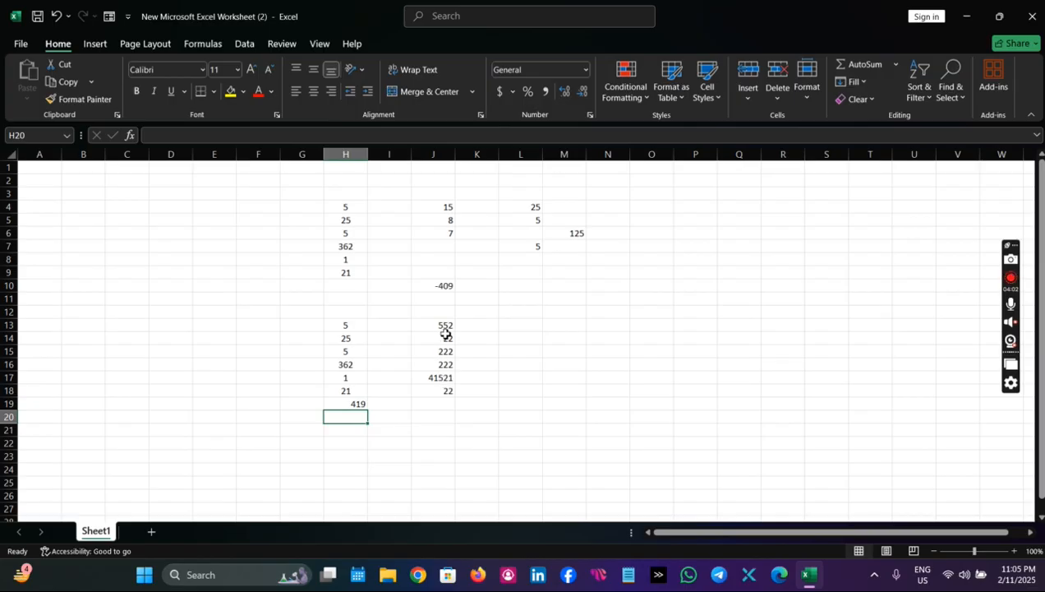
# Step: Enter the numbers 88552, 21, 200, 20, 123 and 2 down cells L13 to L18
pyautogui.click(508, 326)
pyautogui.write('88552')
pyautogui.press('Return')
pyautogui.write('21')
pyautogui.press('Return')
pyautogui.write('200')
pyautogui.press('Return')
pyautogui.write('20')
pyautogui.press('Return')
pyautogui.write('123')
pyautogui.press('Return')
pyautogui.write('2')
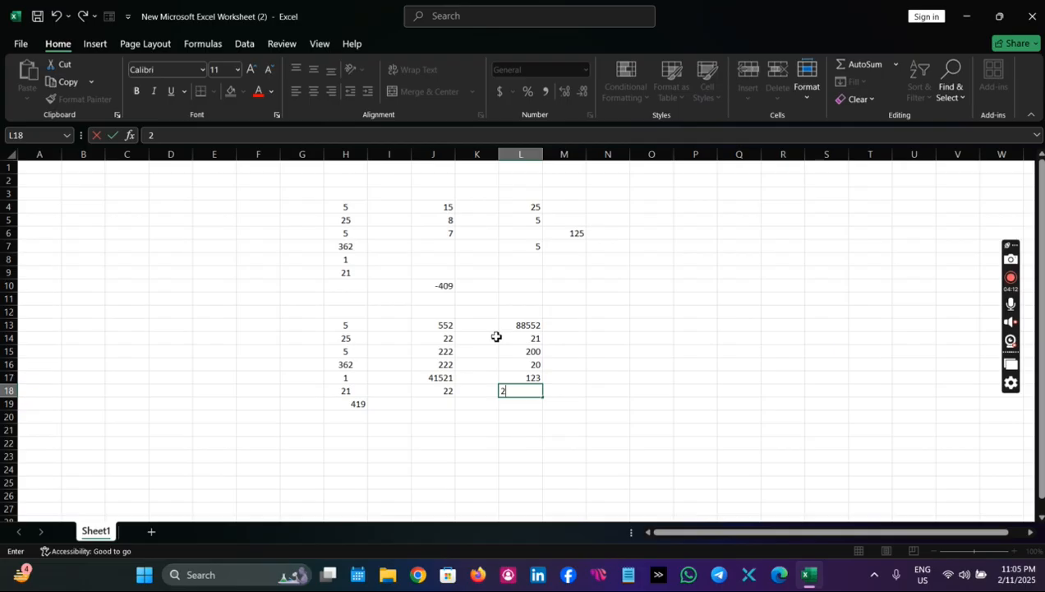
pyautogui.press('Up')
# Step: Enter the numbers 2, 241, 226, 121, 221 and 12 down cells K13 to K18
pyautogui.press('Up')
pyautogui.press('Up')
pyautogui.press('Up')
pyautogui.press('Up')
pyautogui.press('Left')
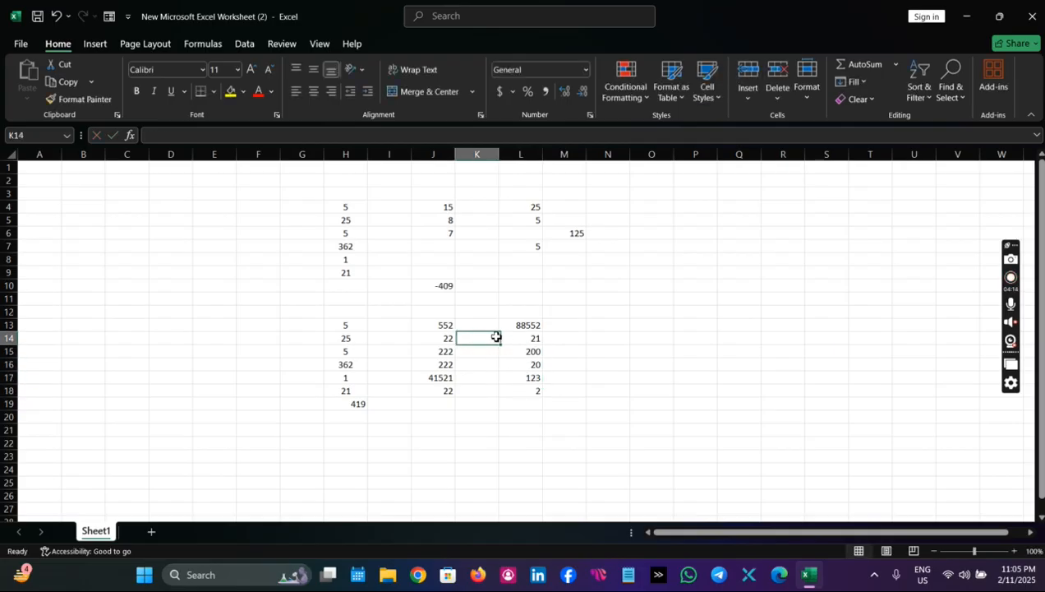
pyautogui.write('2')
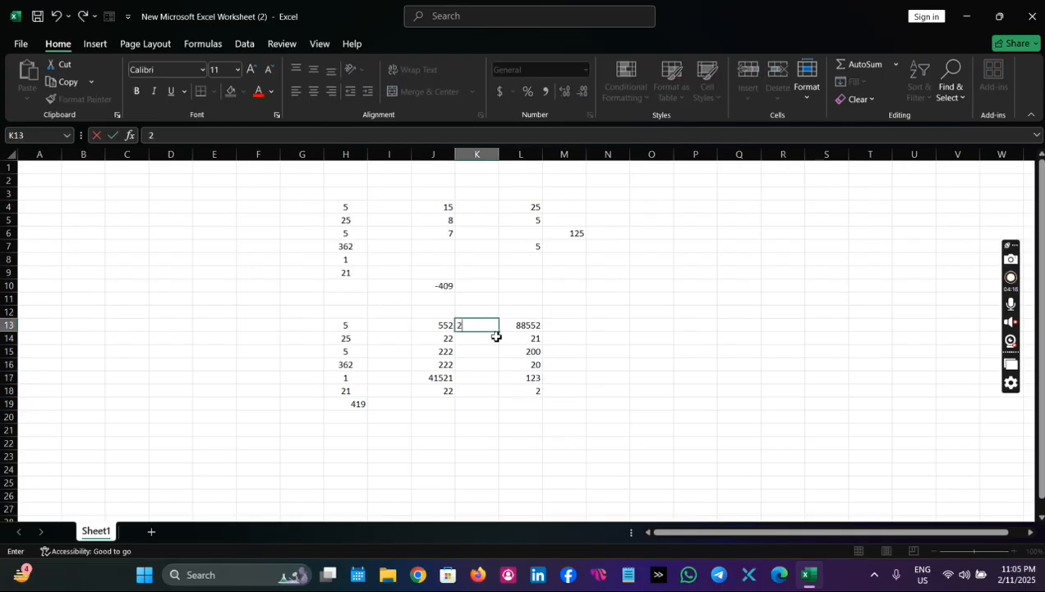
pyautogui.press('Return')
pyautogui.write('241')
pyautogui.press('Return')
pyautogui.write('226')
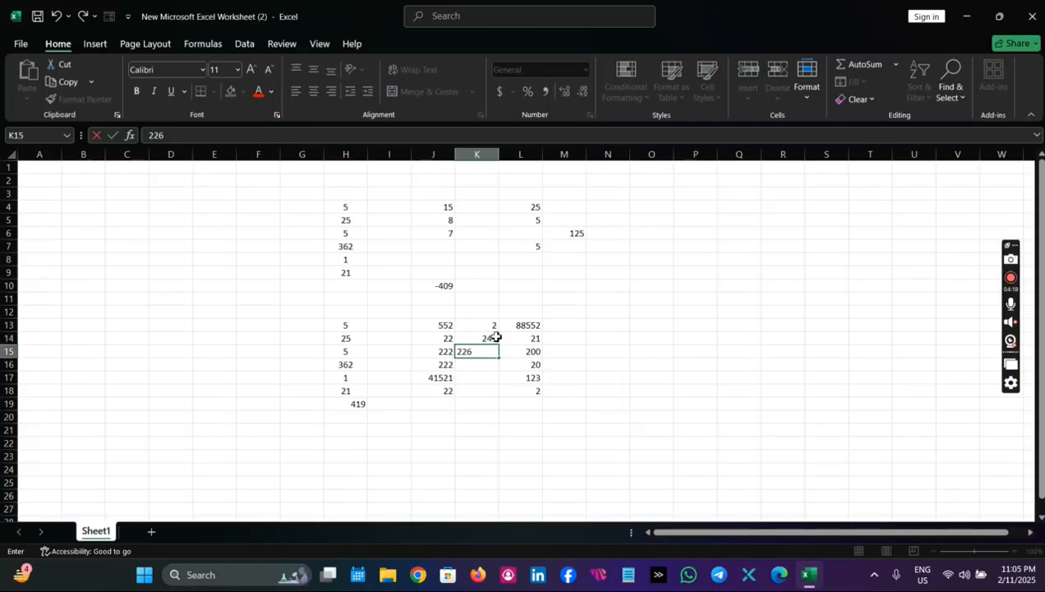
pyautogui.press('Return')
pyautogui.write('121')
pyautogui.press('Return')
pyautogui.write('221')
pyautogui.press('Return')
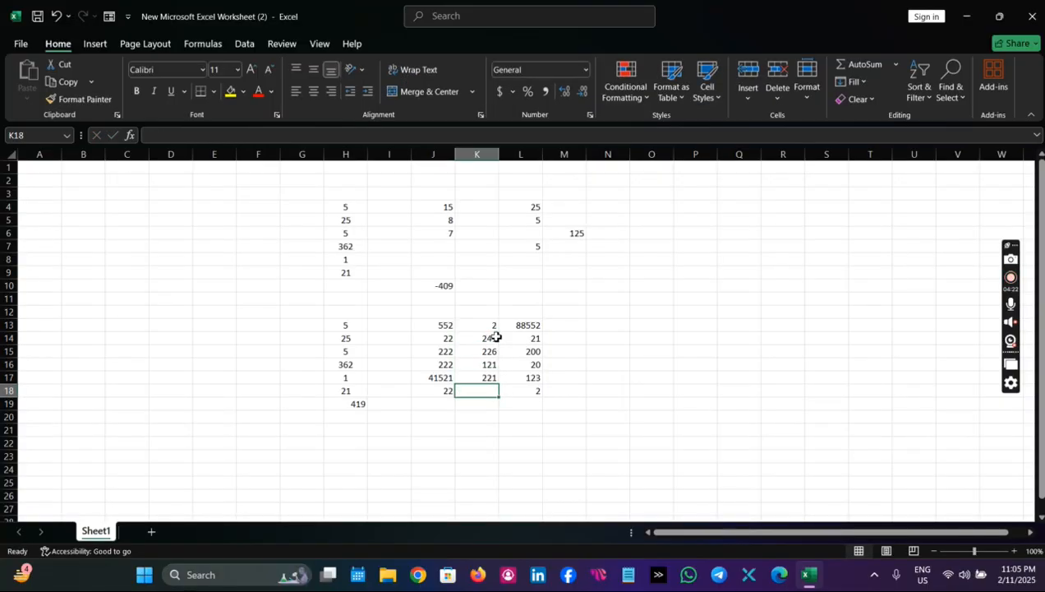
pyautogui.write('12')
pyautogui.press('Return')
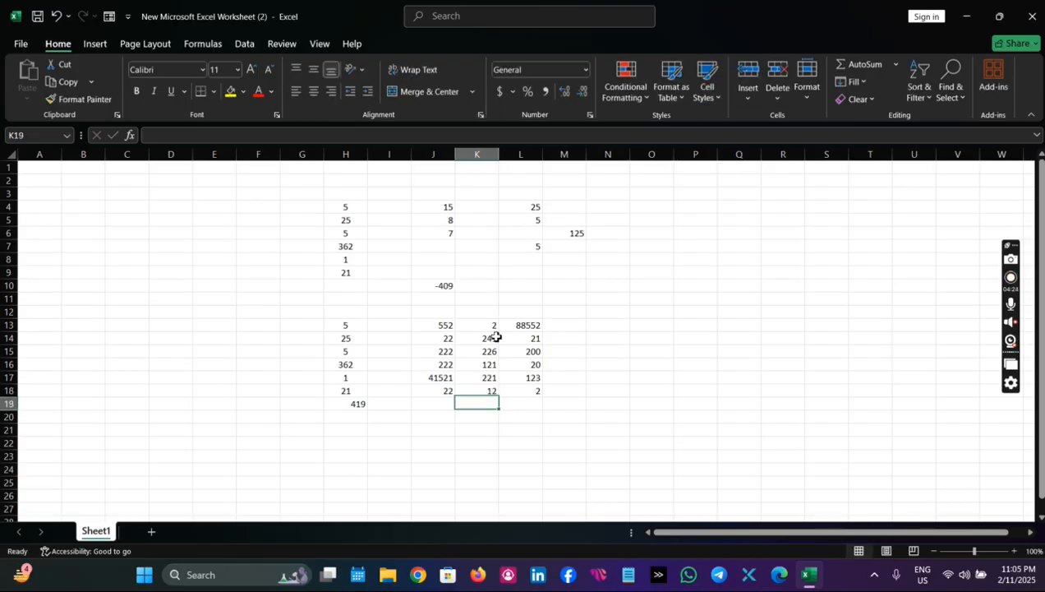
# Step: Check the sum formula in H19 and fill it across the row to L19
pyautogui.click(353, 404)
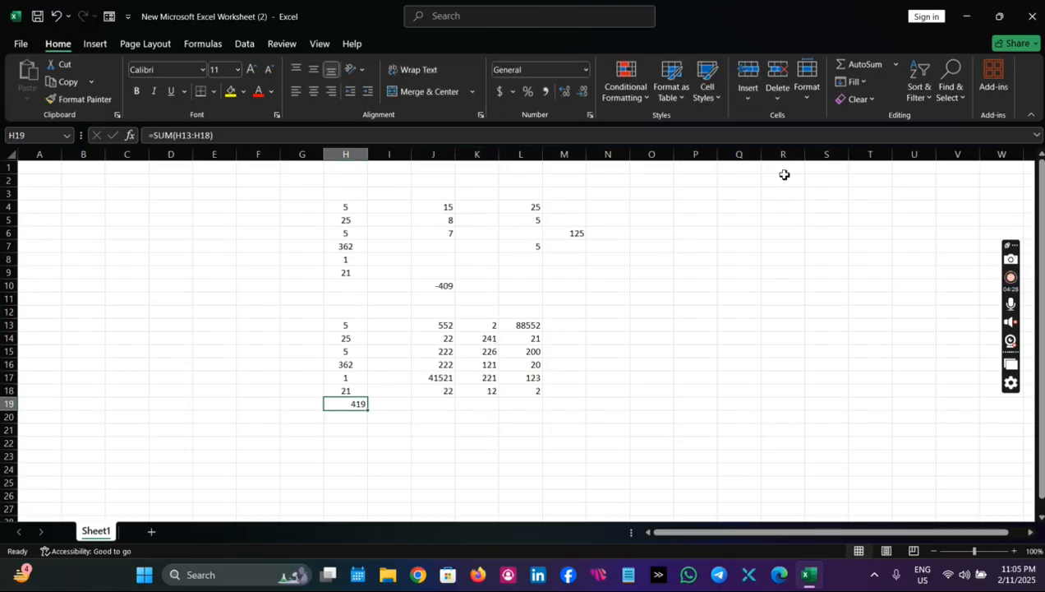
pyautogui.press('F2')
pyautogui.press('Return')
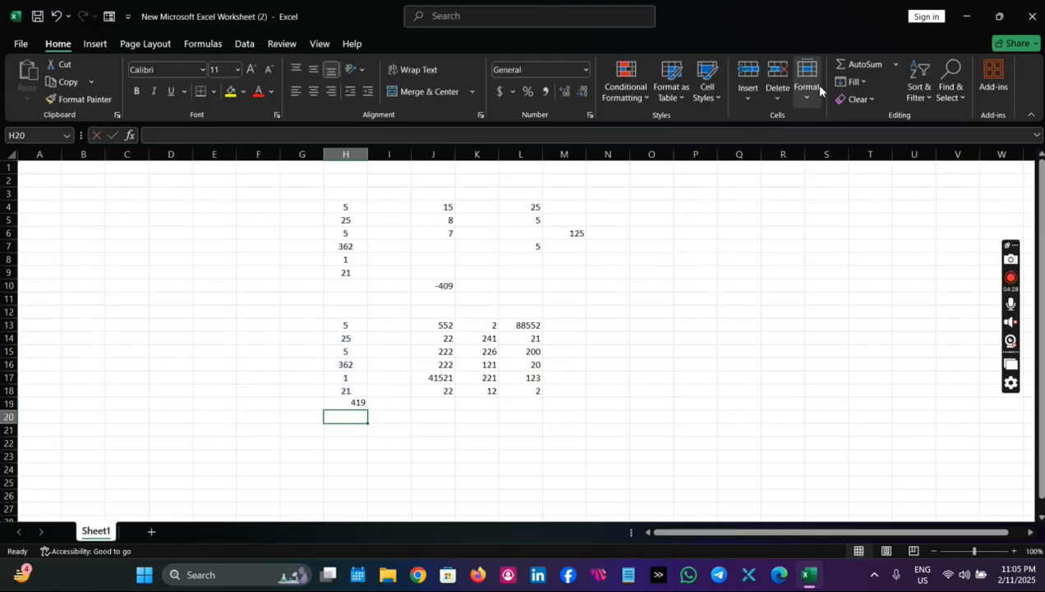
pyautogui.click(362, 405)
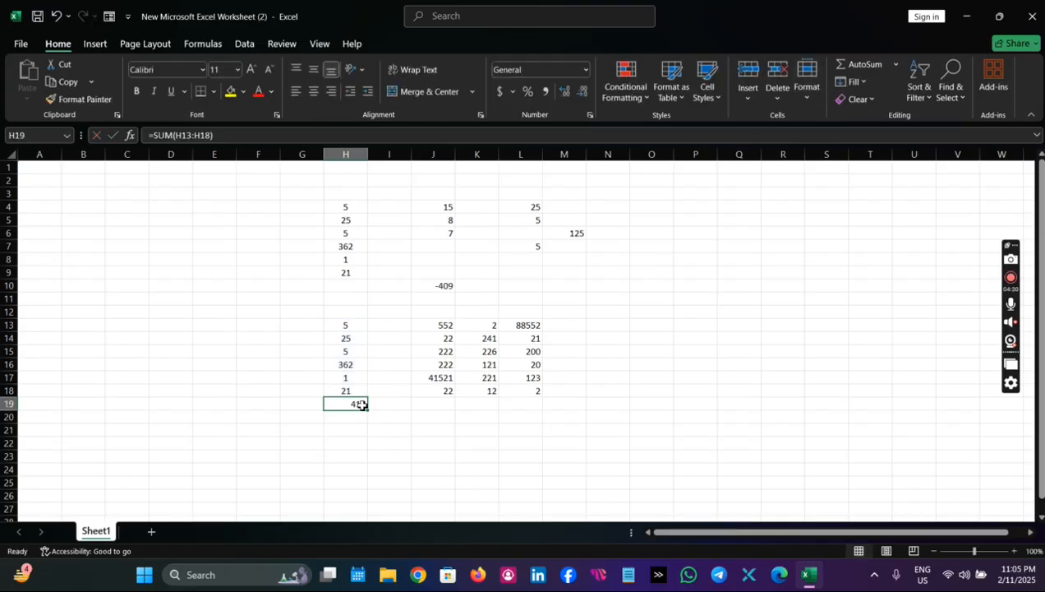
pyautogui.moveTo(367, 411); pyautogui.dragTo(550, 409)
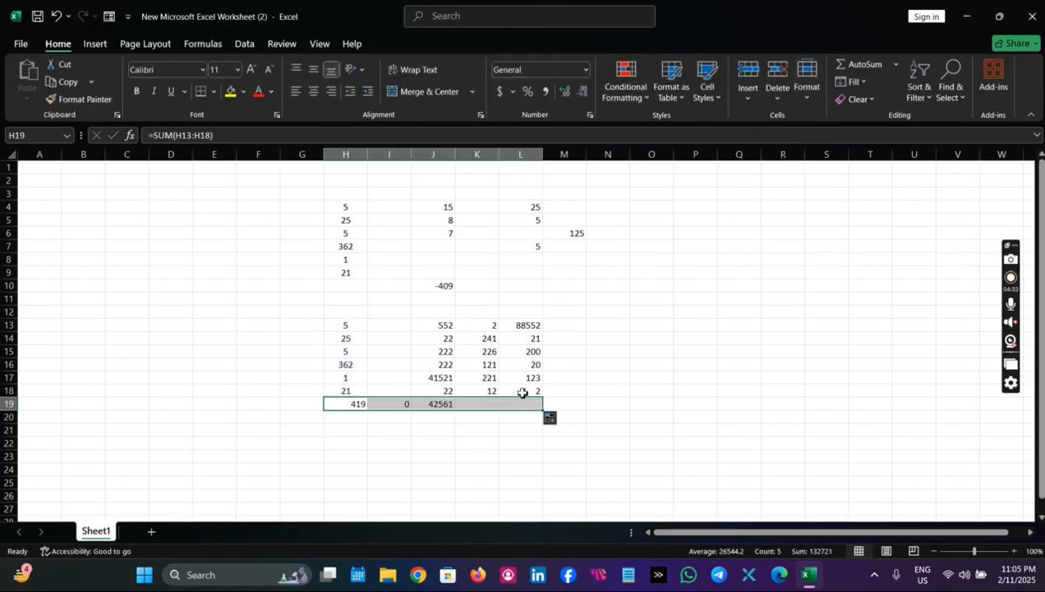
# Step: Check the column totals against the number ranges J13:J18 and K13:K18
pyautogui.moveTo(442, 322); pyautogui.dragTo(442, 393)
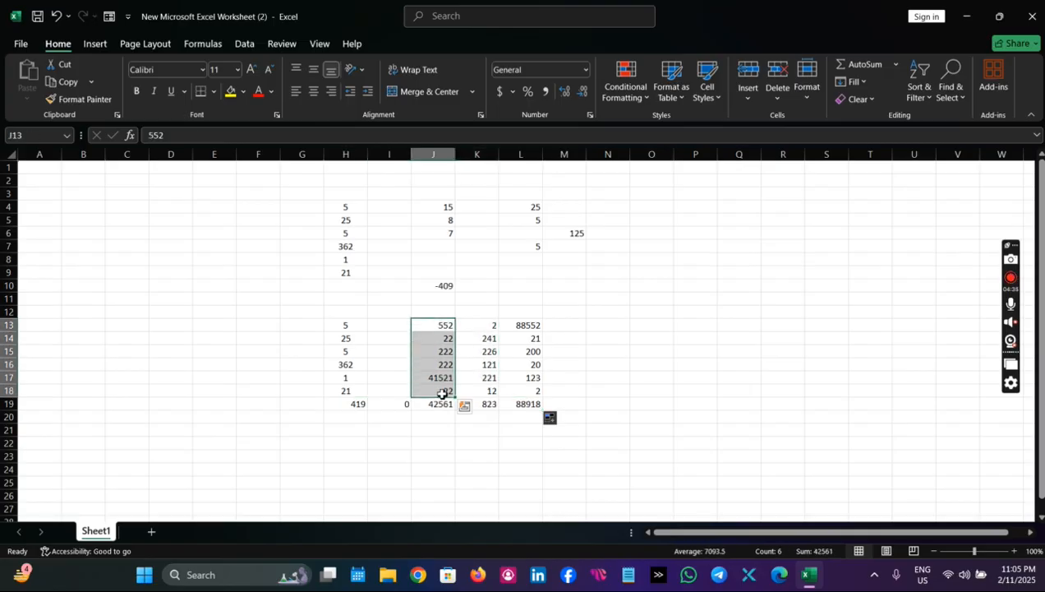
pyautogui.click(550, 457)
pyautogui.moveTo(491, 327); pyautogui.dragTo(487, 387)
pyautogui.click(626, 392)
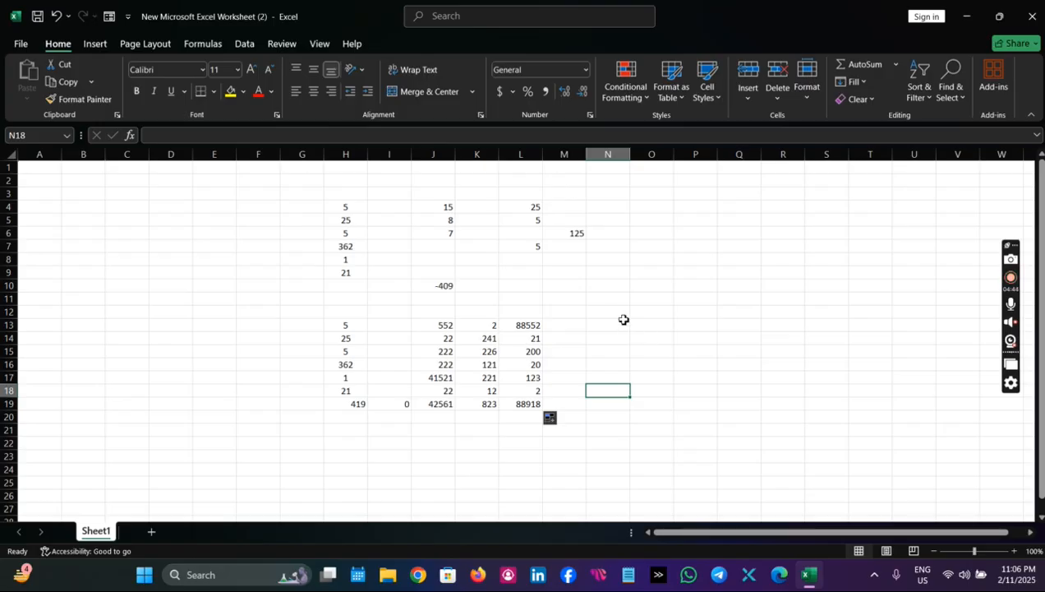
# Step: Multiply L13 by K13 in cell M13 with the formula =L13*K13, and fill it down to M18
pyautogui.click(581, 328)
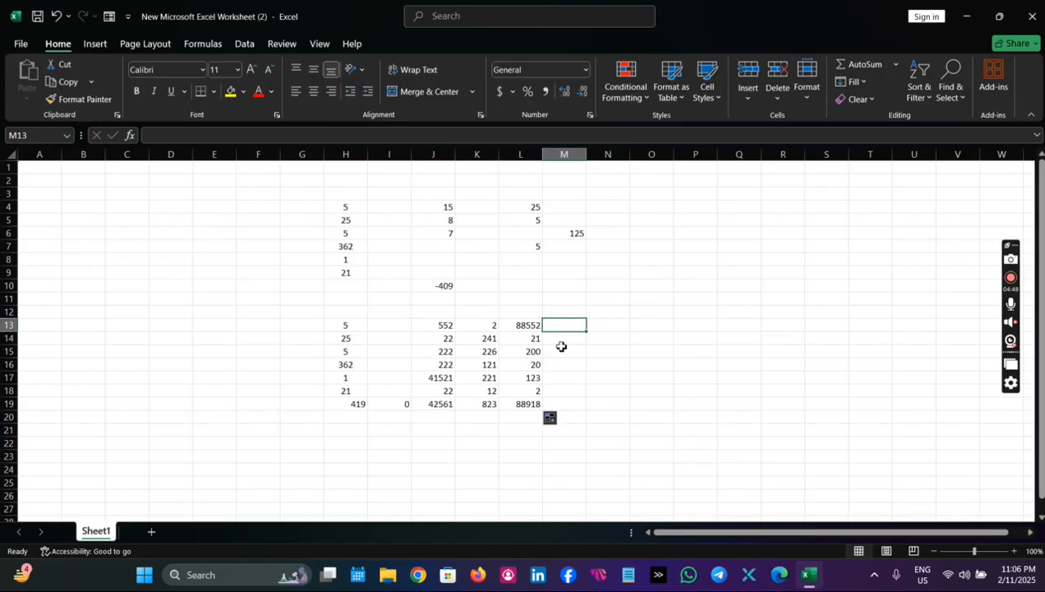
pyautogui.write('=')
pyautogui.click(525, 326)
pyautogui.write('*')
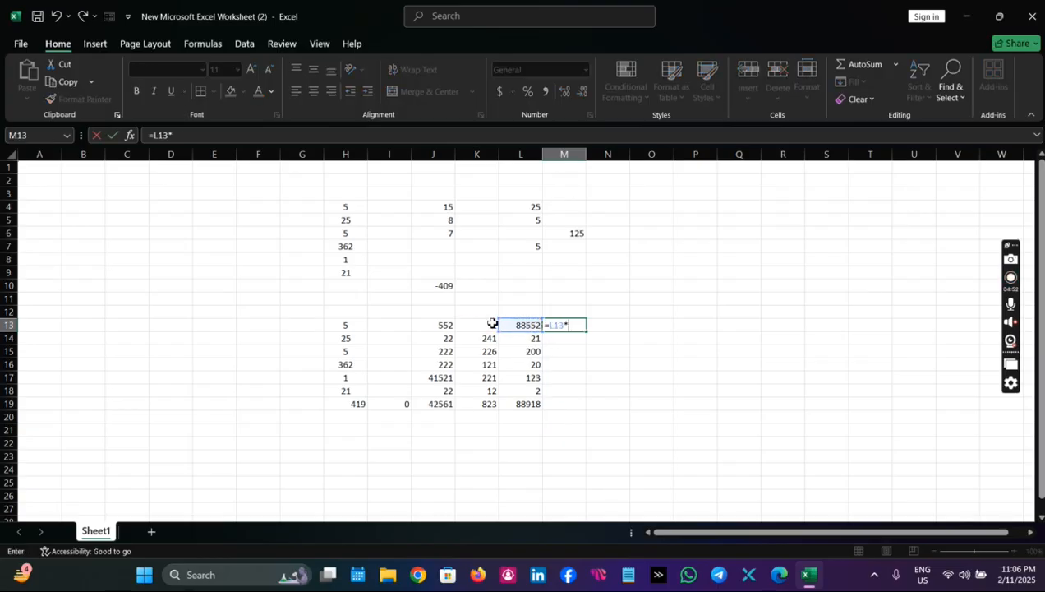
pyautogui.click(493, 325)
pyautogui.press('Return')
pyautogui.click(580, 325)
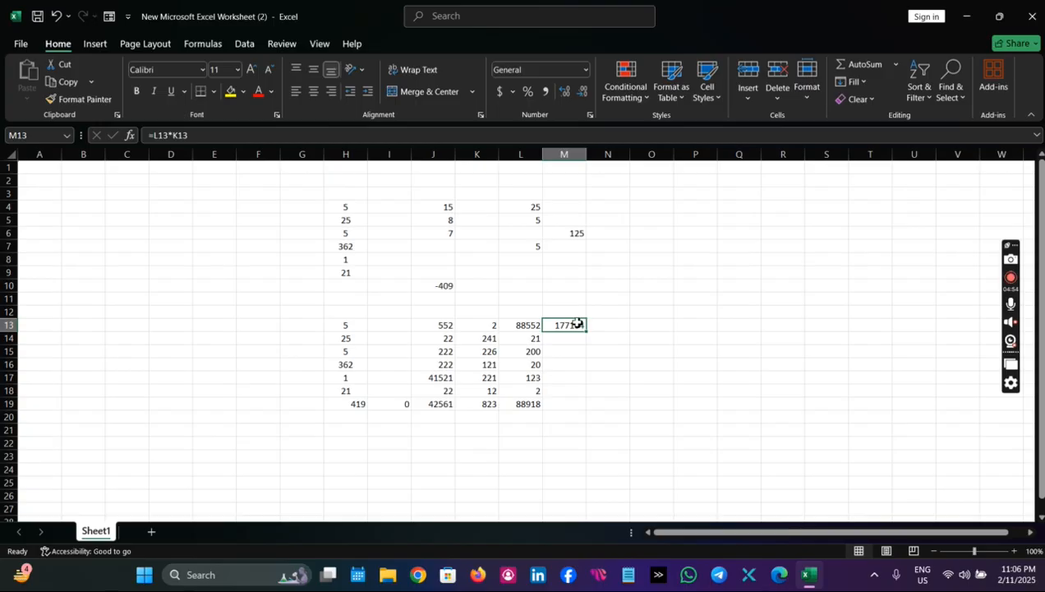
pyautogui.moveTo(587, 333); pyautogui.dragTo(572, 393)
# Step: Open the border options for the range K13:M18
pyautogui.moveTo(490, 327); pyautogui.dragTo(575, 391)
pyautogui.click(212, 92)
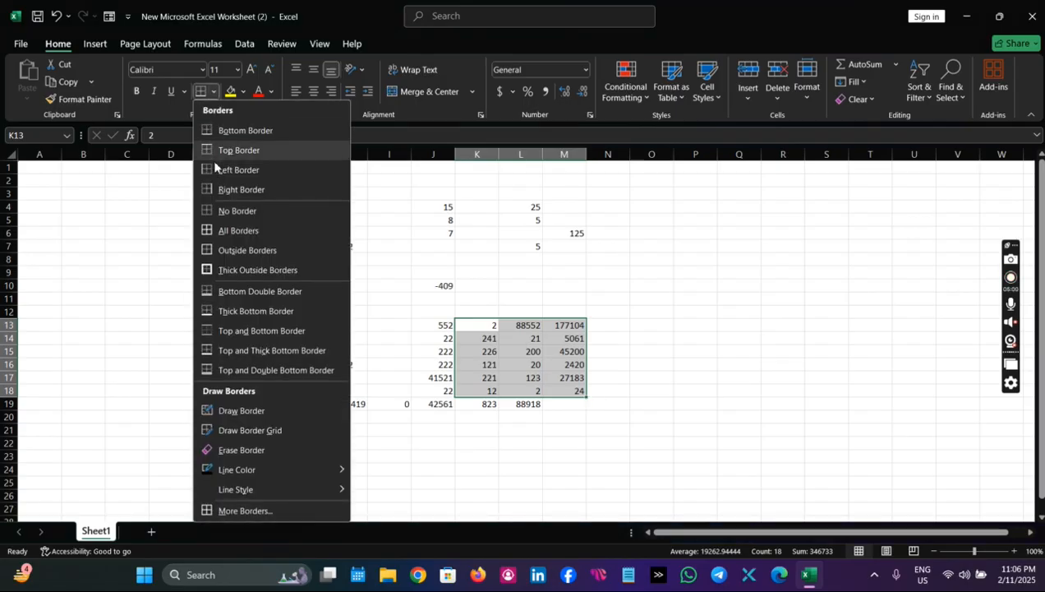